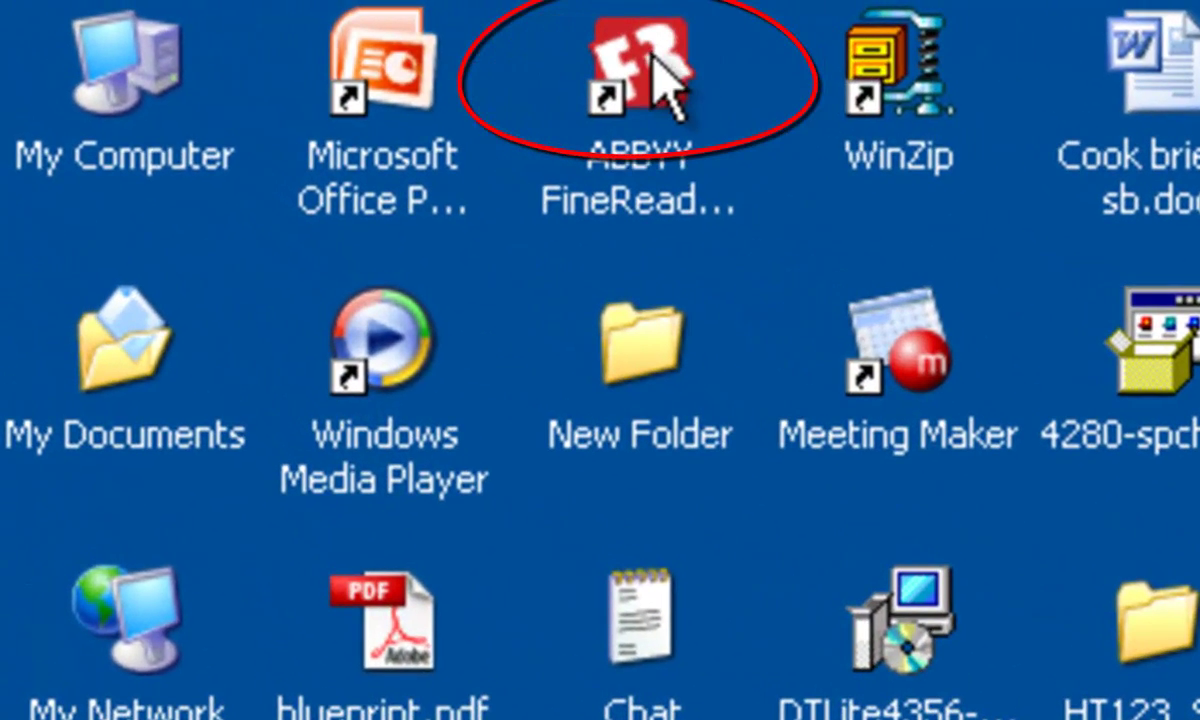
Launch ABBYY FineReader 9.0 Professional Edition from its desktop shortcut.
double_click(660, 80)
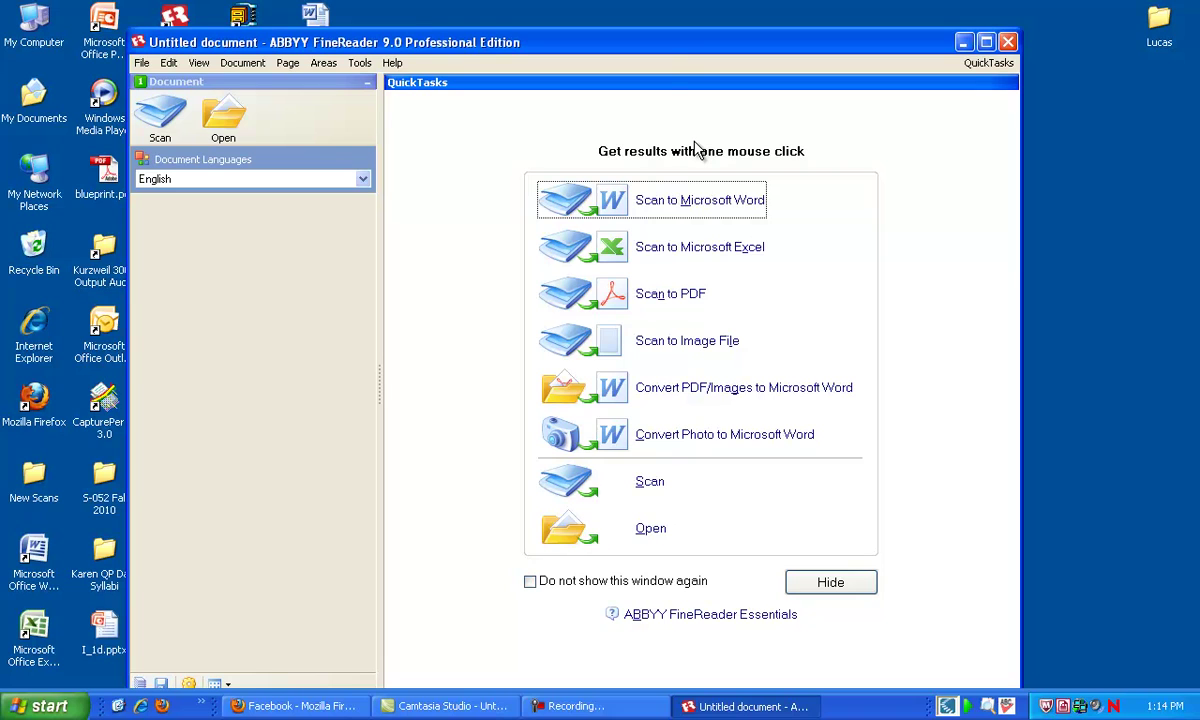
Nudge the FineReader window slightly upward on the screen.
drag(622, 44, 631, 23)
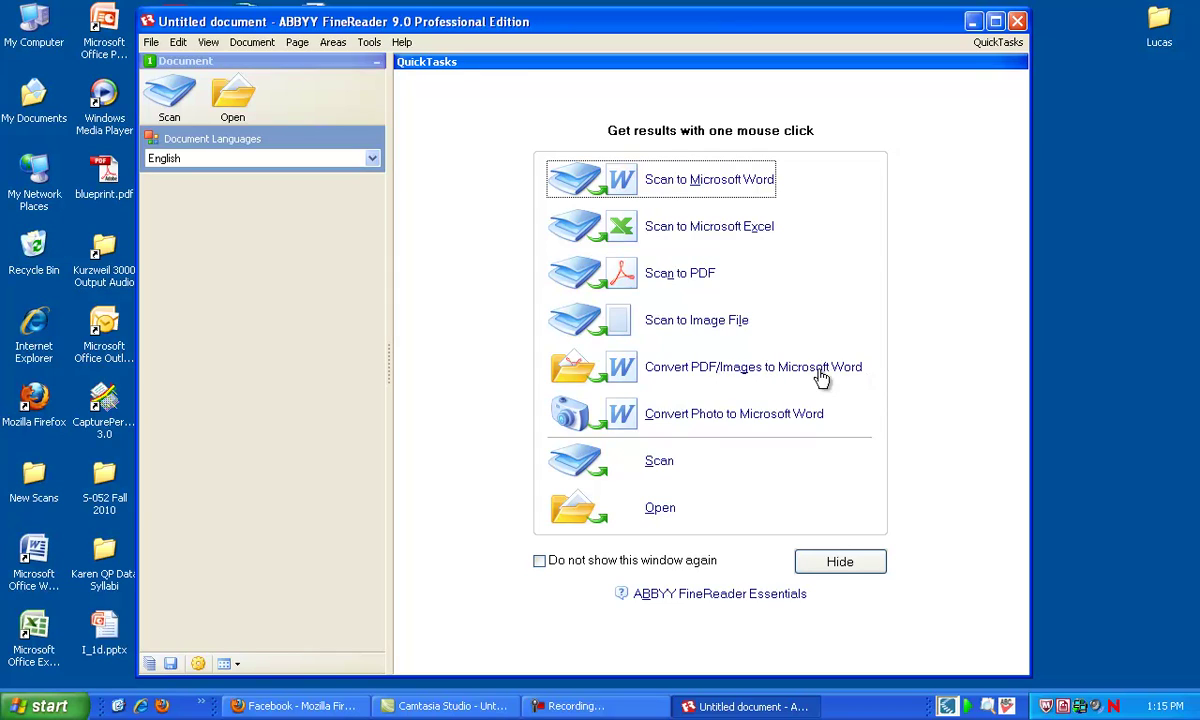
Open the 36-page chapter PDF from the New Scans folder into the document.
click(660, 524)
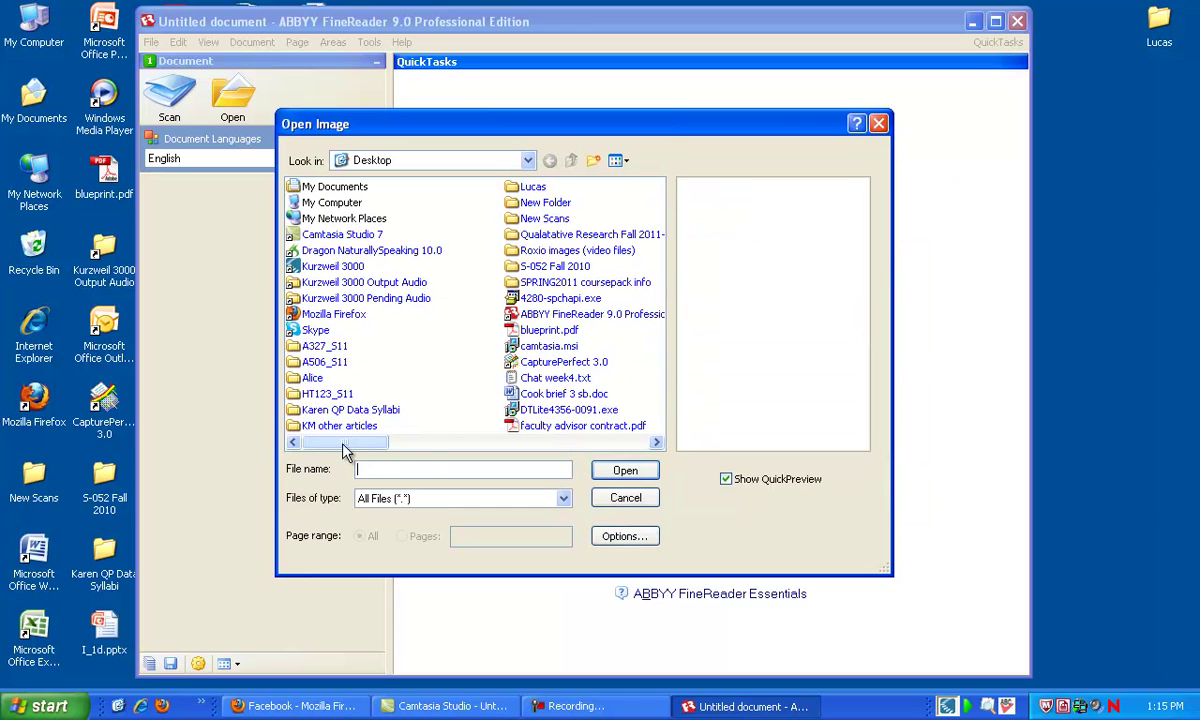
drag(337, 450, 424, 450)
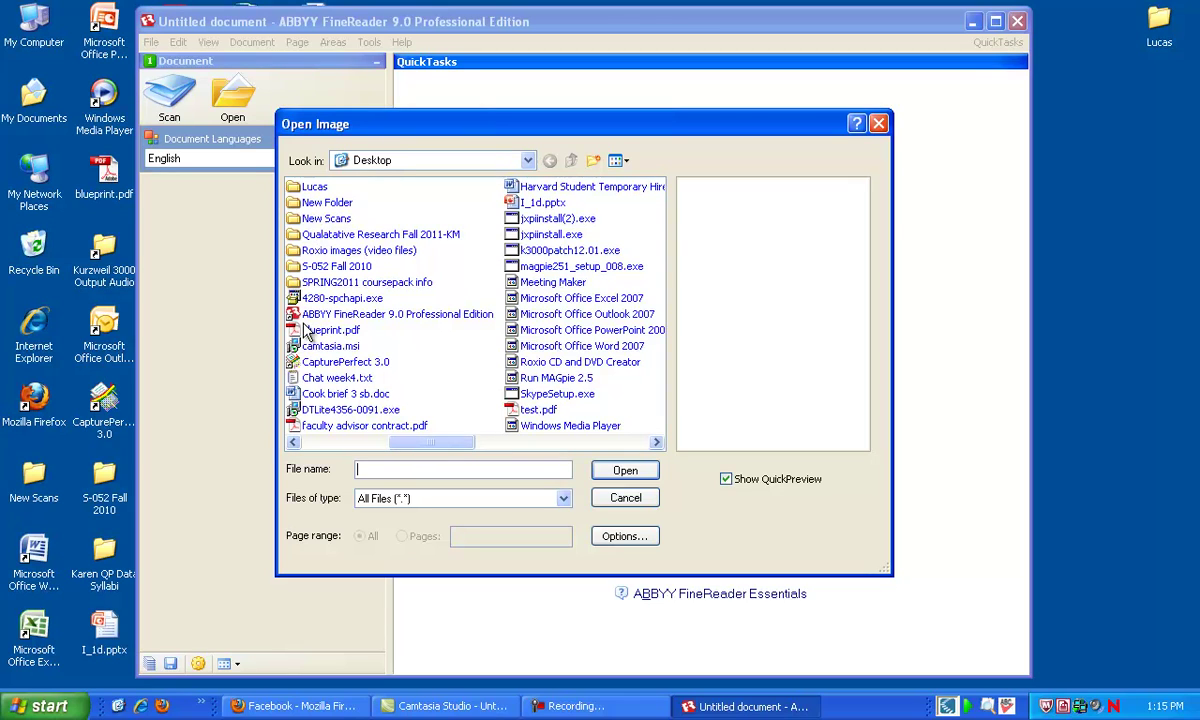
scroll(310, 330, left, 1)
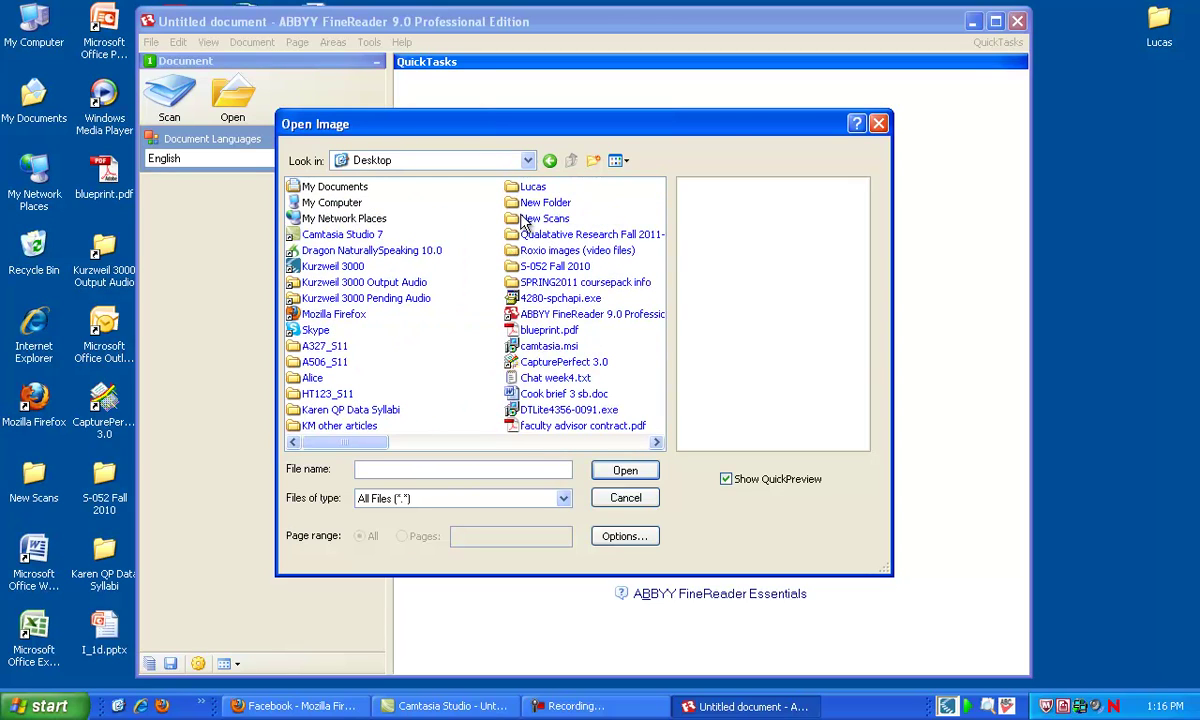
double_click(540, 218)
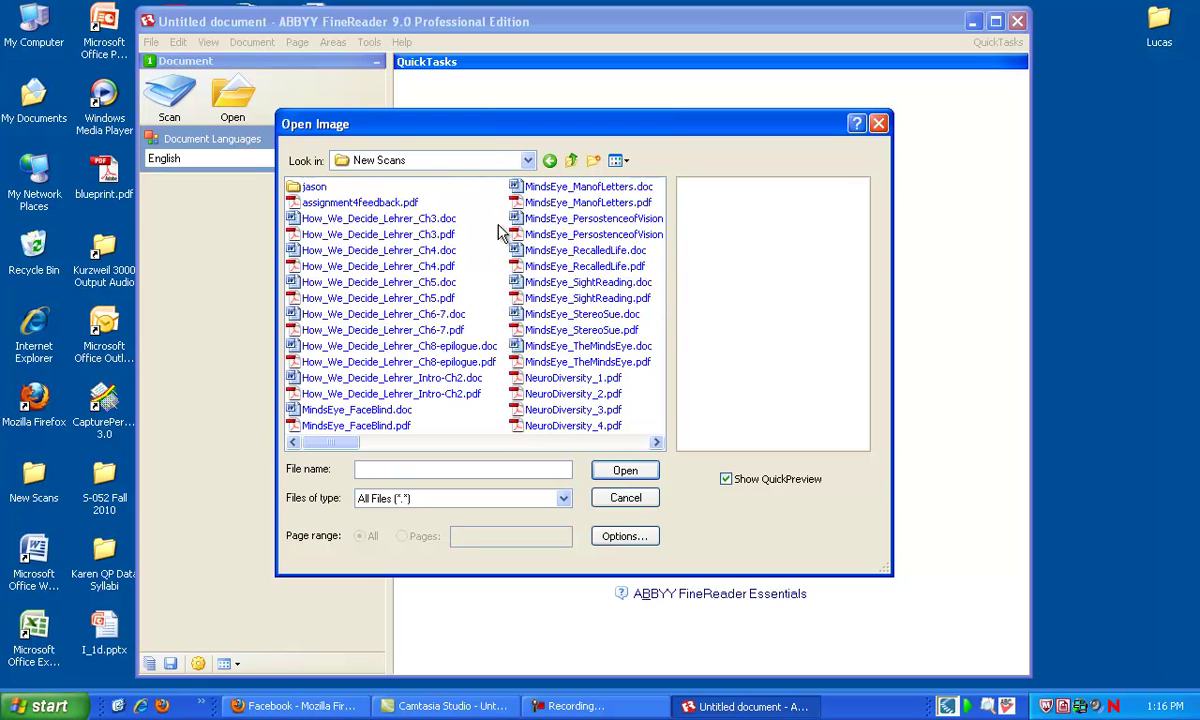
double_click(358, 236)
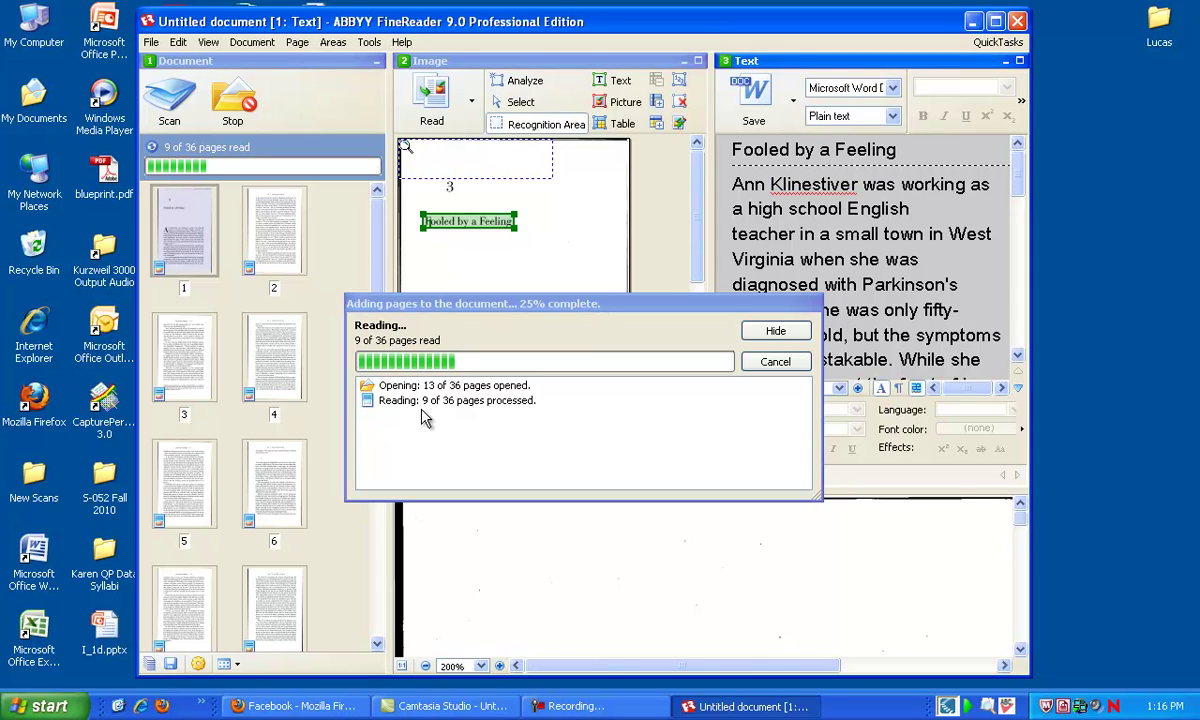
Hide the reading progress window, maximize FineReader, and browse the page 1 and 2 thumbnails.
click(760, 331)
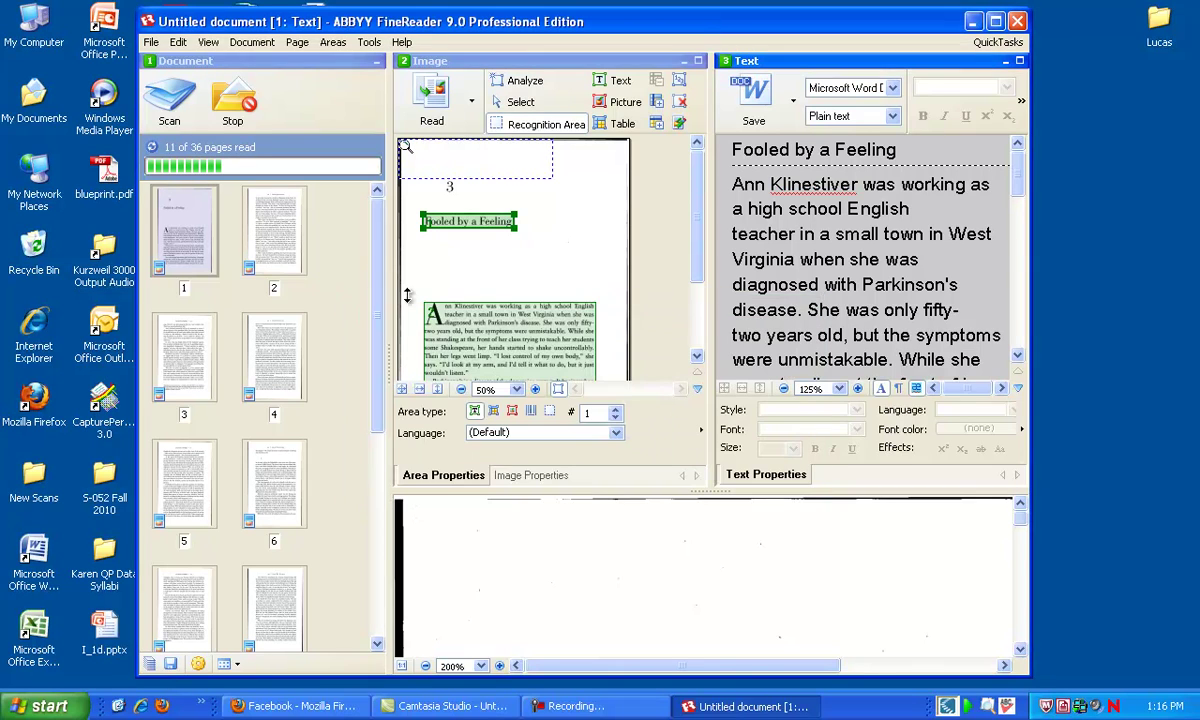
click(193, 222)
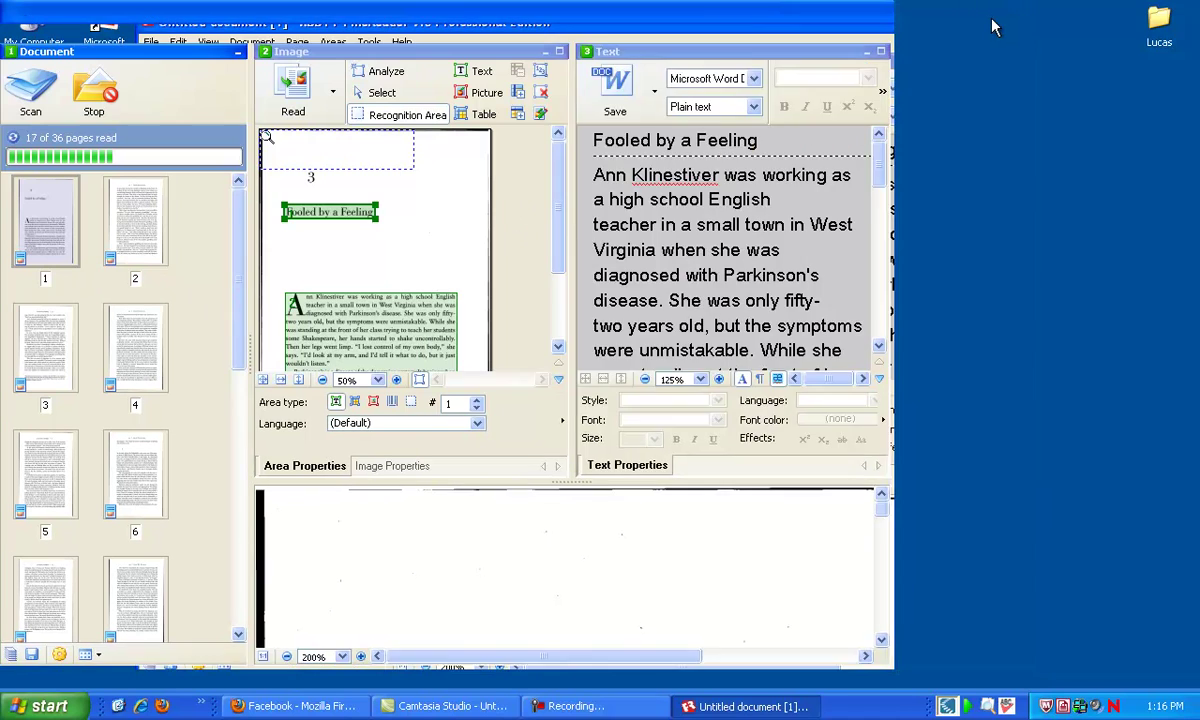
click(995, 20)
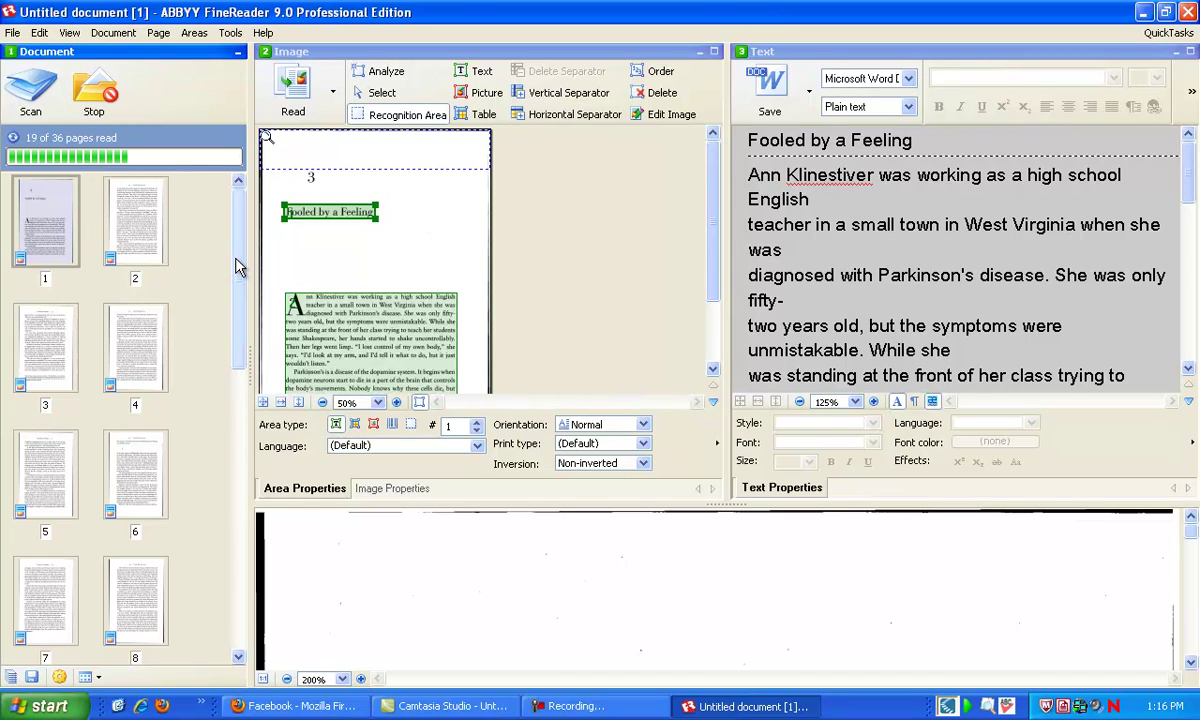
drag(238, 265, 231, 230)
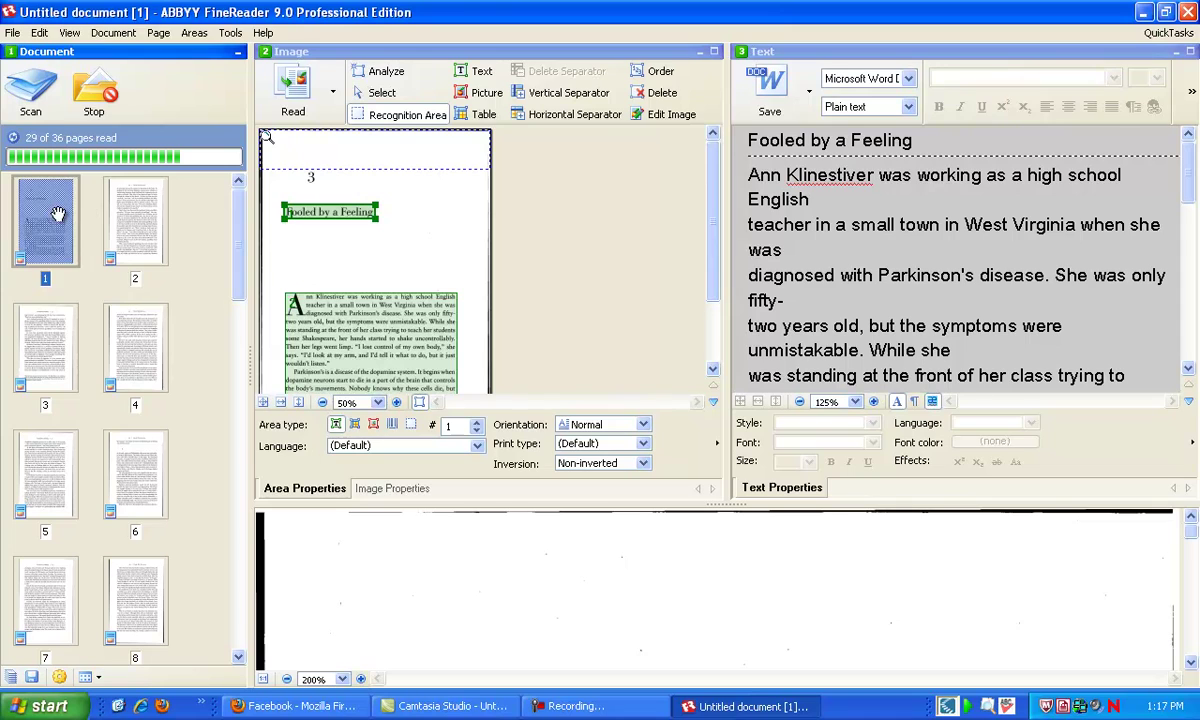
click(108, 205)
click(38, 217)
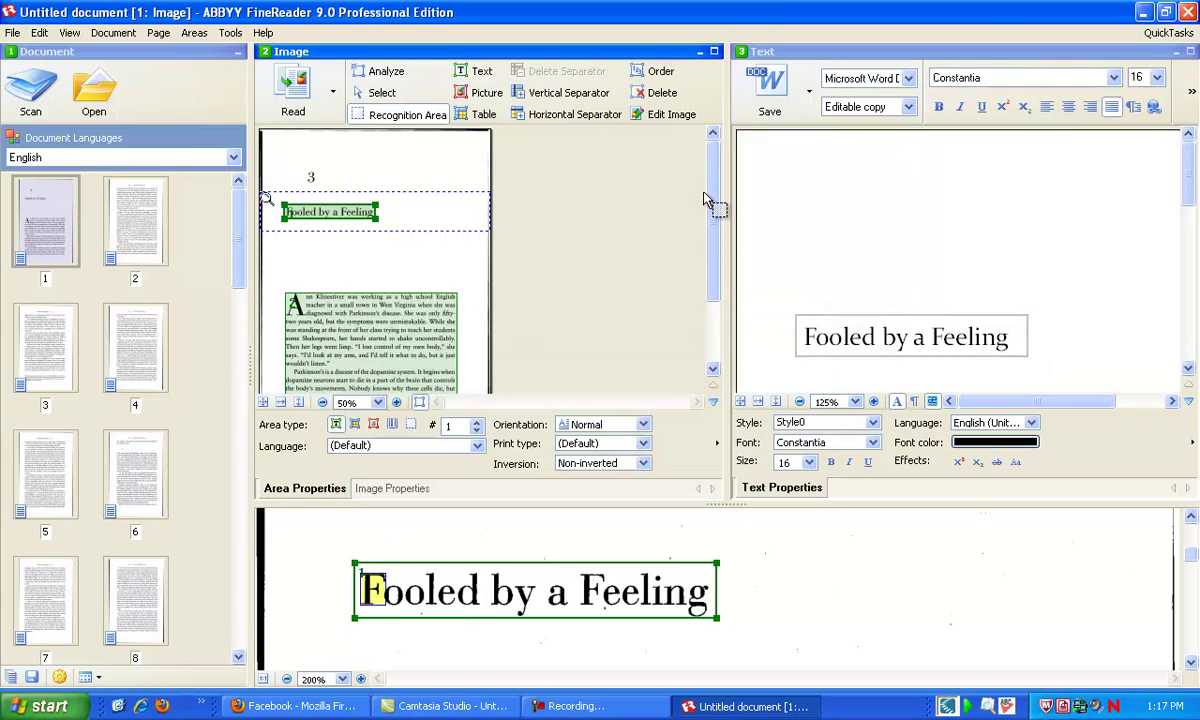
Scroll page 1's image back to the top and re-run layout analysis on it.
drag(715, 193, 715, 289)
click(310, 218)
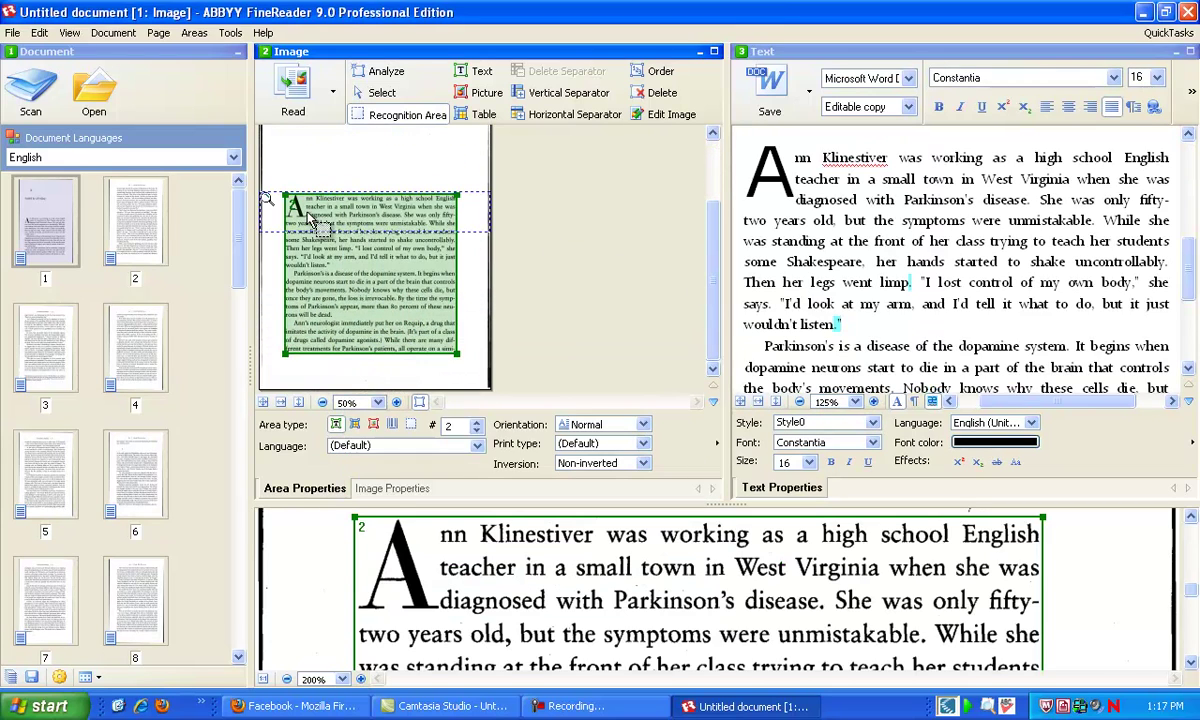
click(302, 165)
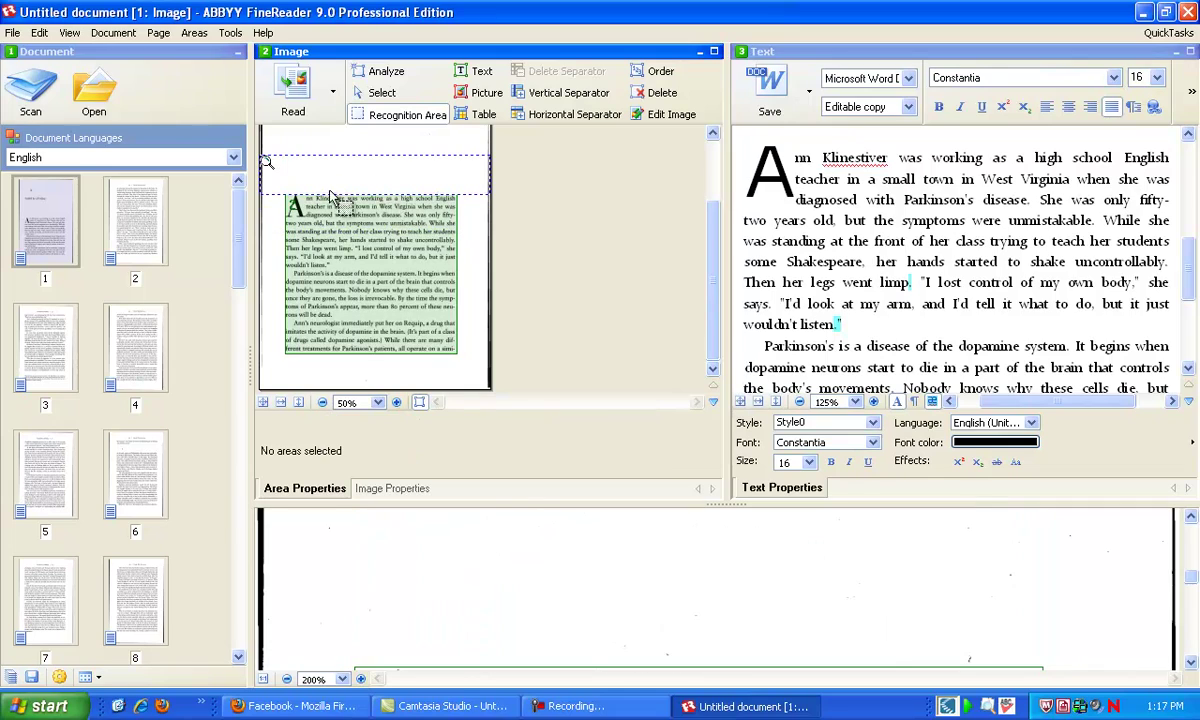
scroll(708, 262, up, 3)
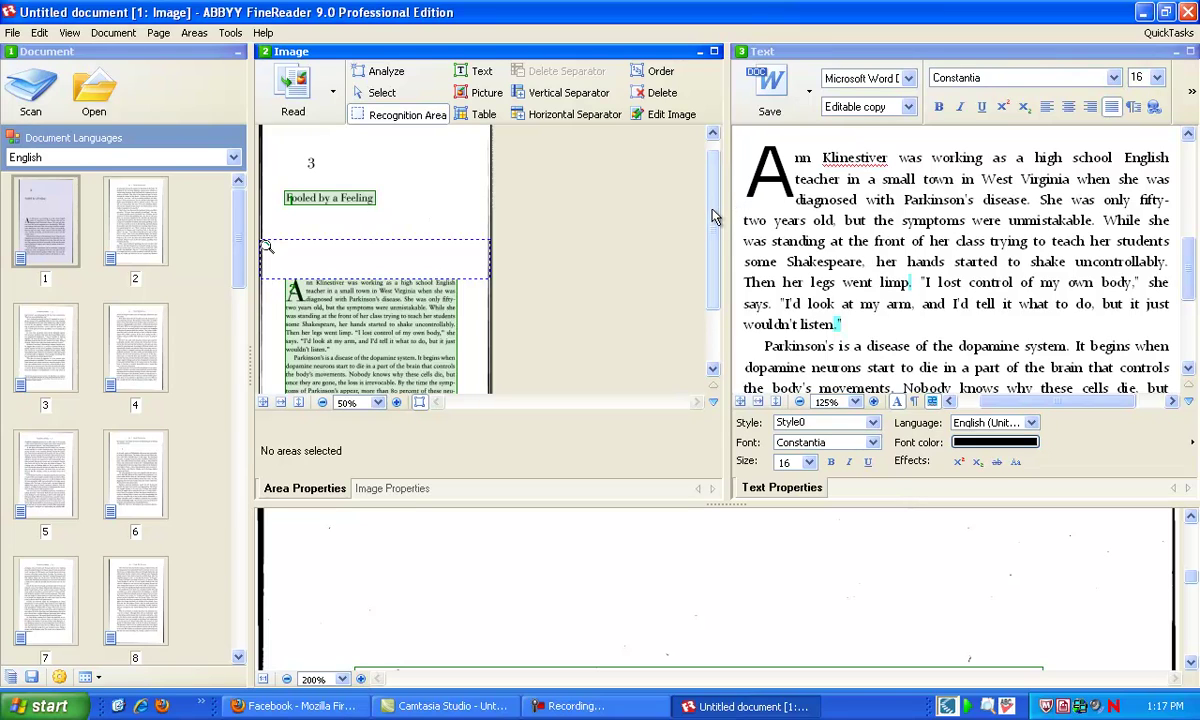
scroll(600, 230, up, 1)
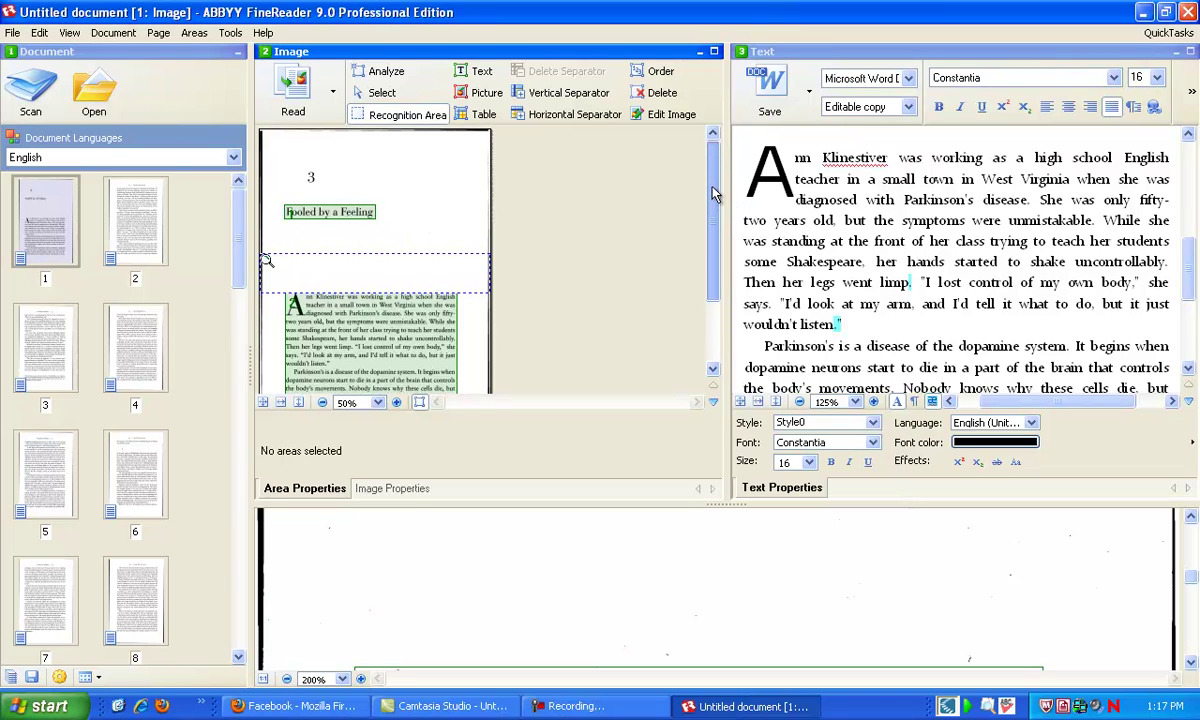
click(405, 73)
click(300, 211)
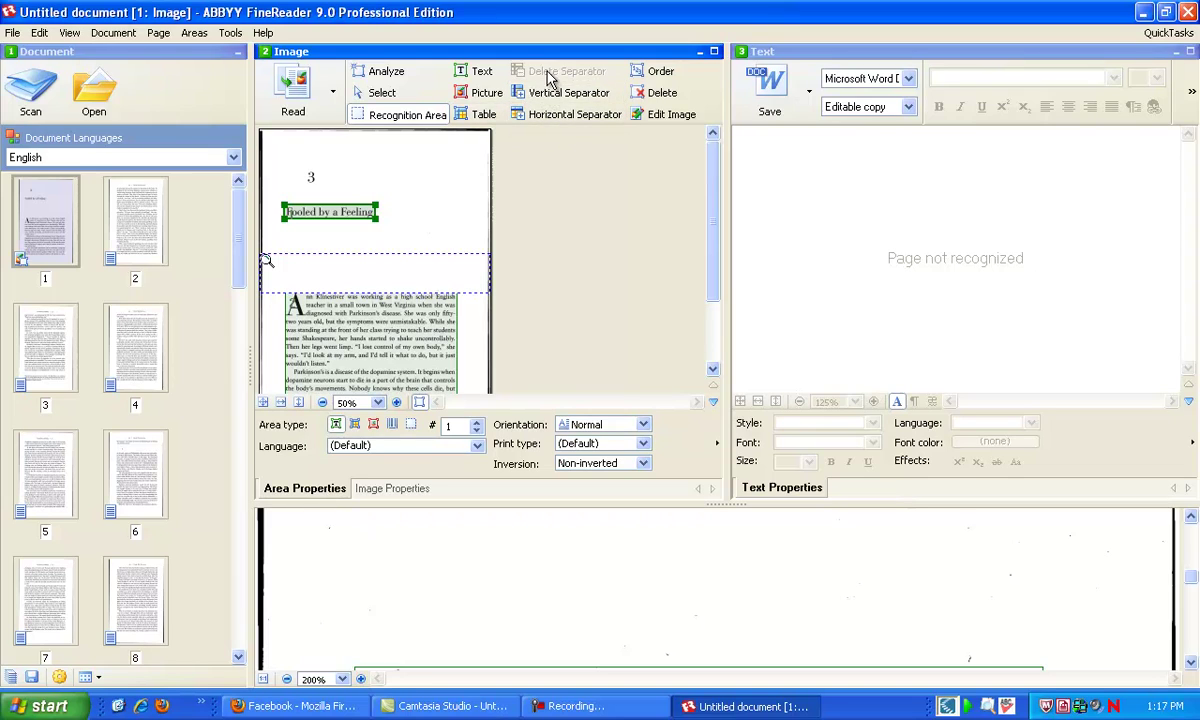
In Edit Image, erase the page number 3 on page 1 and page 2's running header.
click(662, 117)
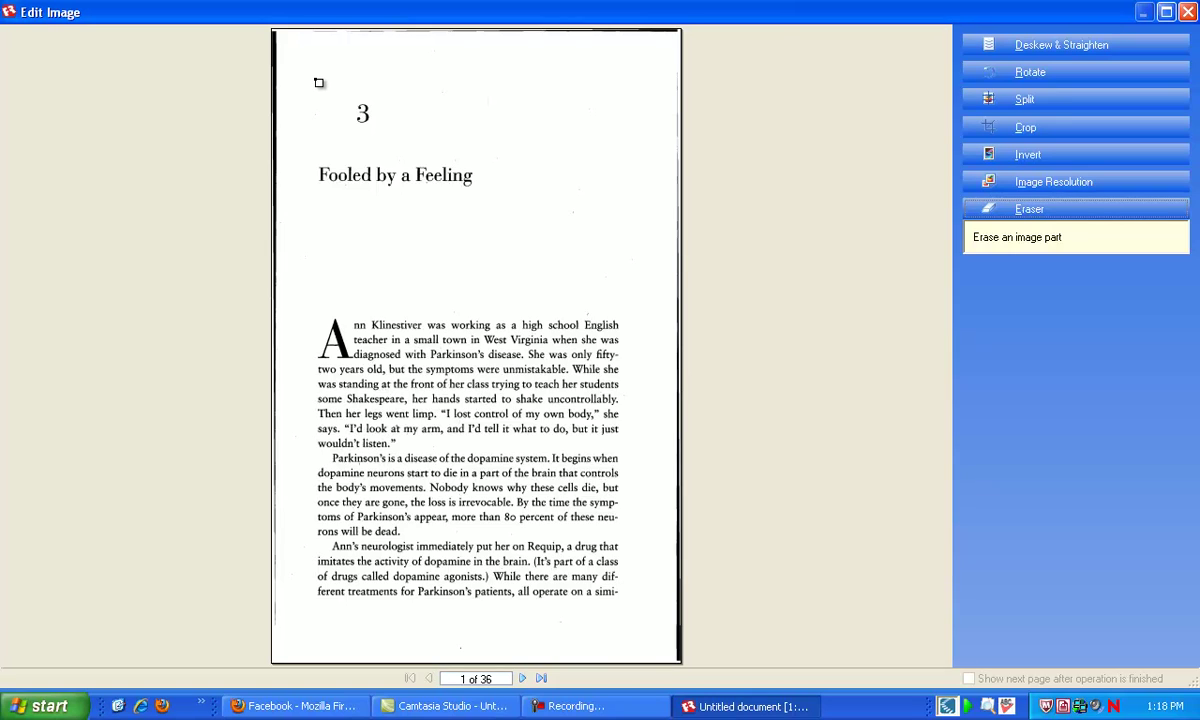
mouse_move(322, 79)
mouse_down()
mouse_move(345, 131)
mouse_move(397, 143)
mouse_up()
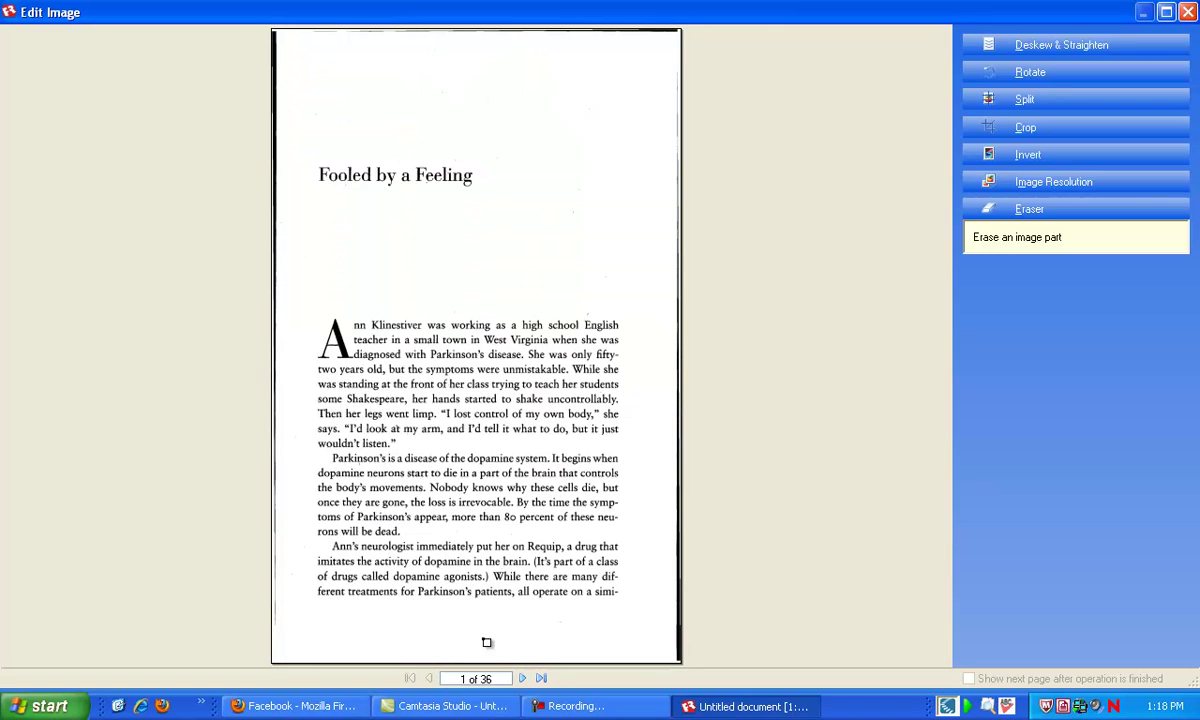
click(521, 679)
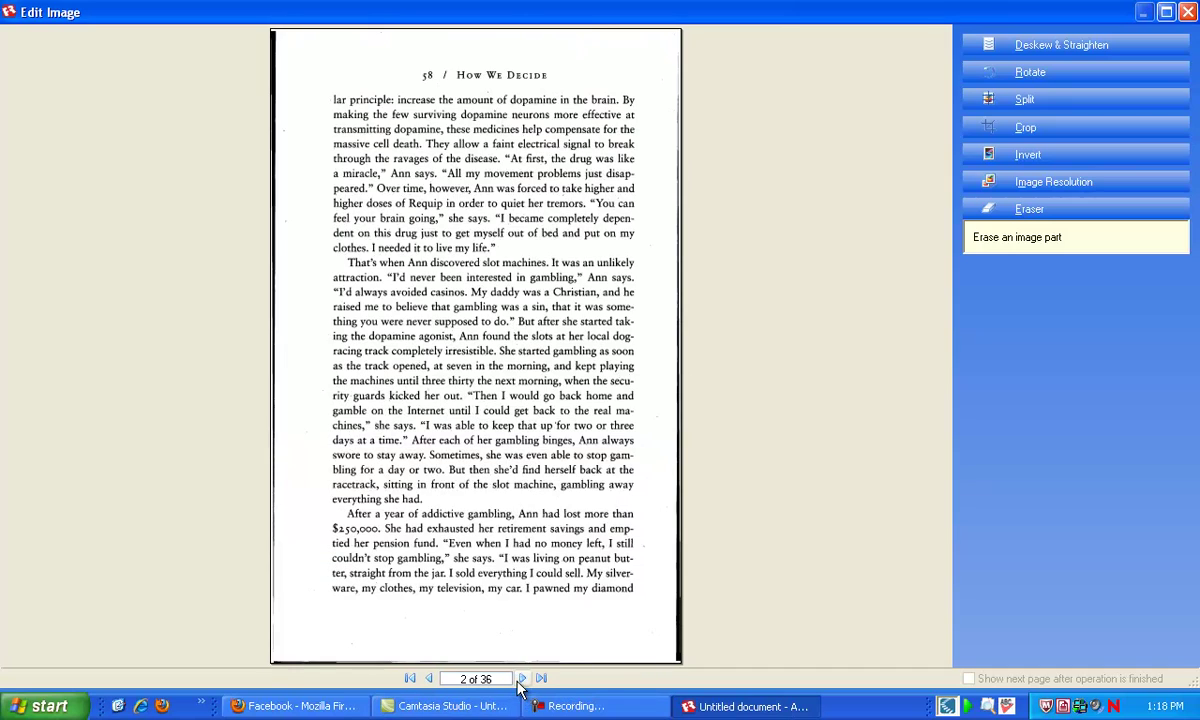
drag(375, 51, 556, 86)
Erase page 3's header and lower-right mark, then page 4's page-number header.
click(521, 679)
drag(337, 37, 520, 90)
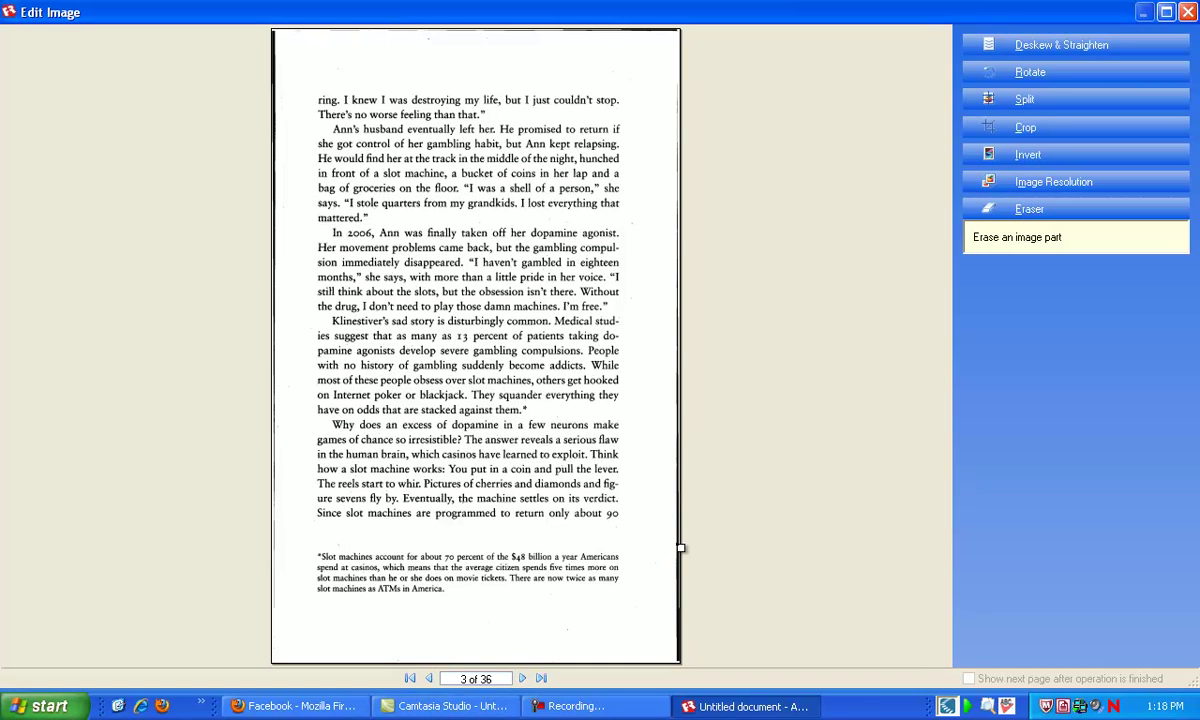
drag(640, 510, 665, 660)
click(522, 678)
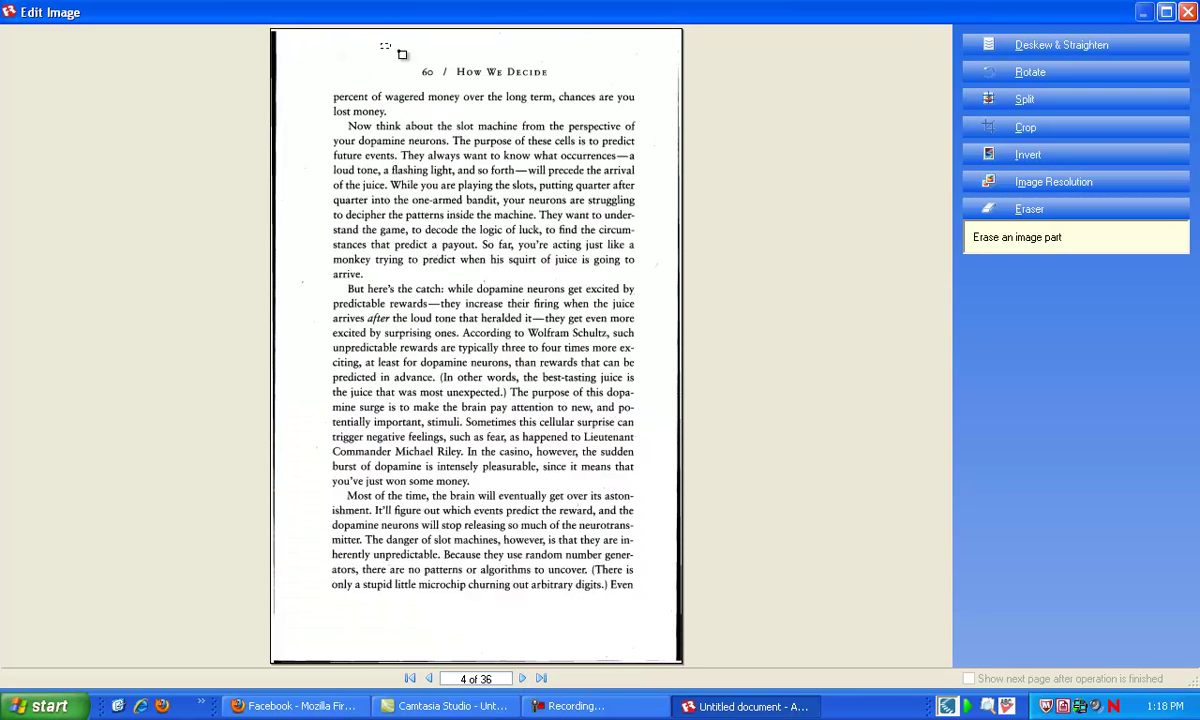
mouse_move(419, 59)
mouse_down()
mouse_move(630, 76)
mouse_move(614, 89)
mouse_up()
Close the image editor, select pages 1 through 36, and start reading them.
click(1187, 12)
click(39, 197)
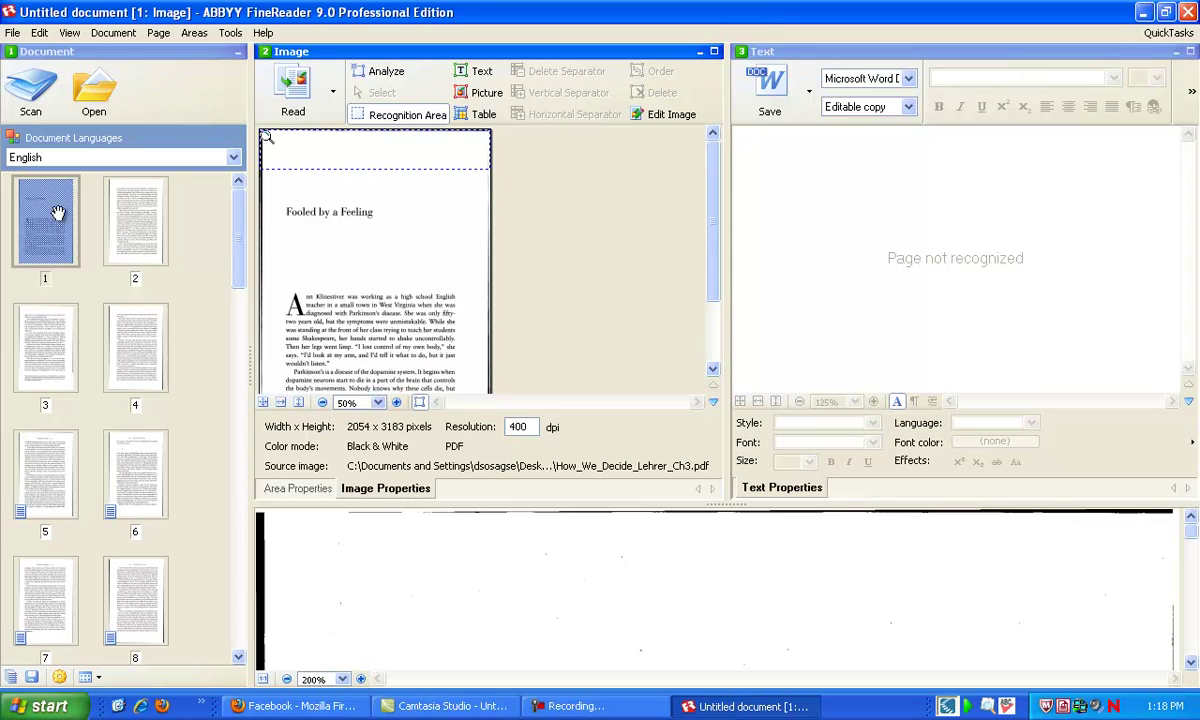
drag(236, 245, 226, 672)
shift+click(130, 635)
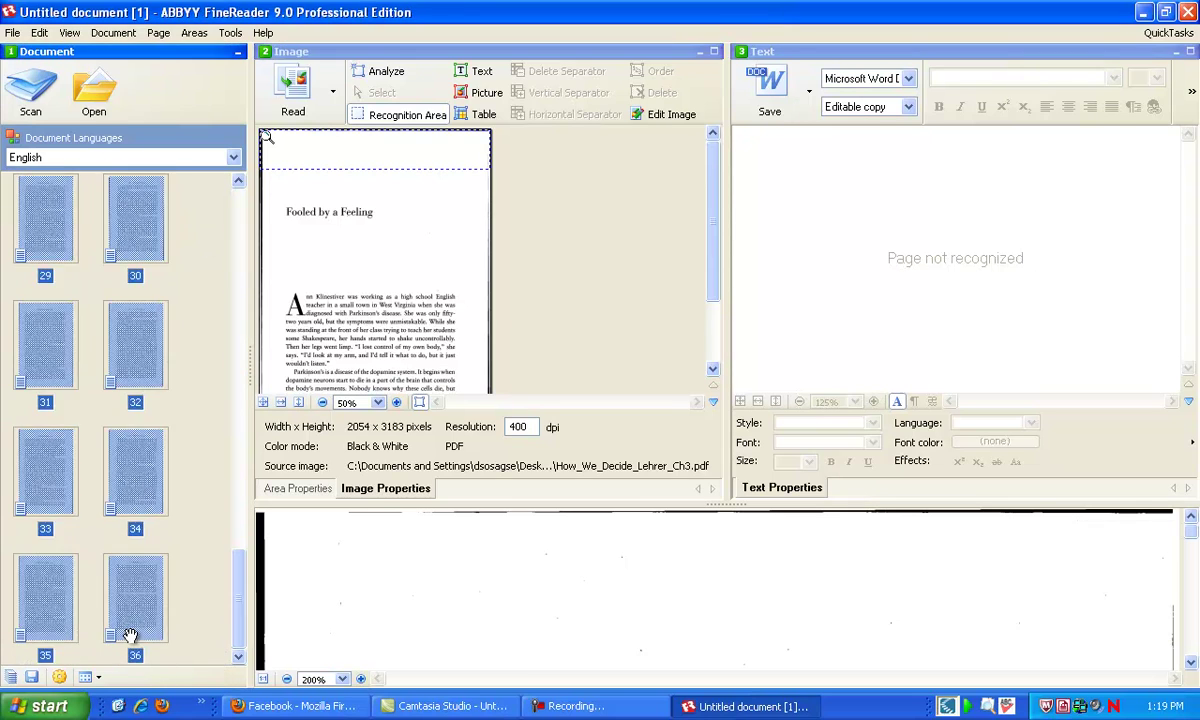
click(294, 95)
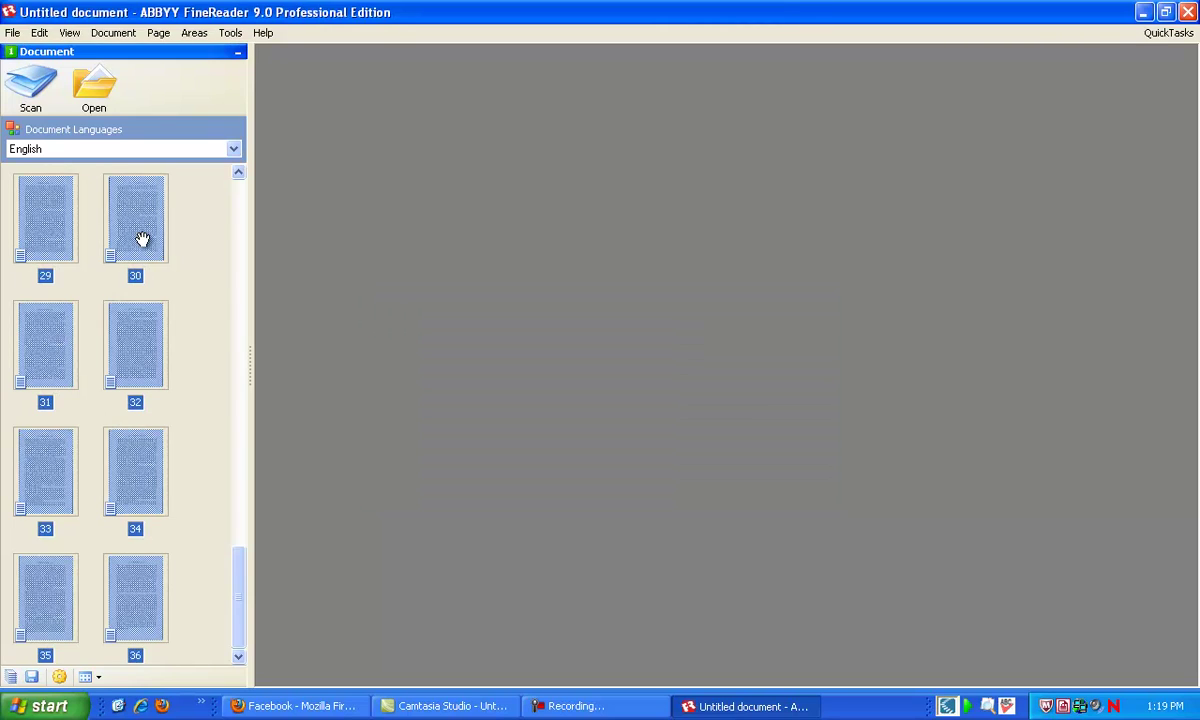
Review page 1's recognized text, placing the cursor before the quote "I lost".
drag(246, 597, 238, 200)
click(70, 182)
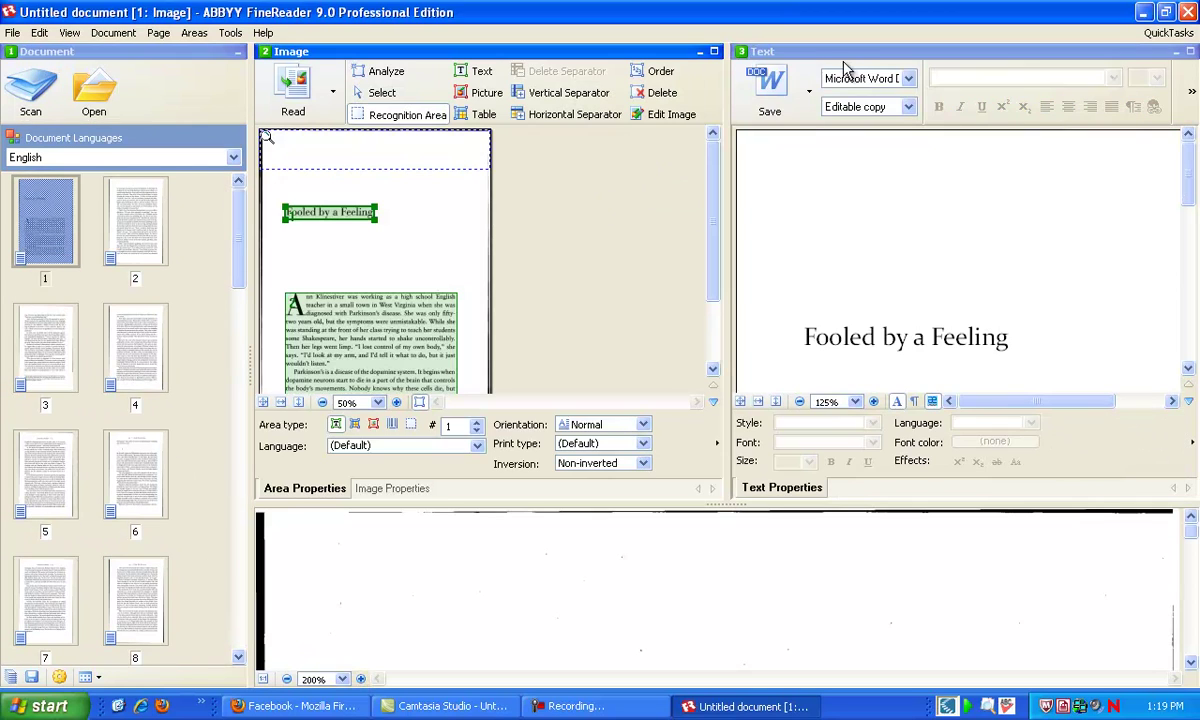
click(800, 52)
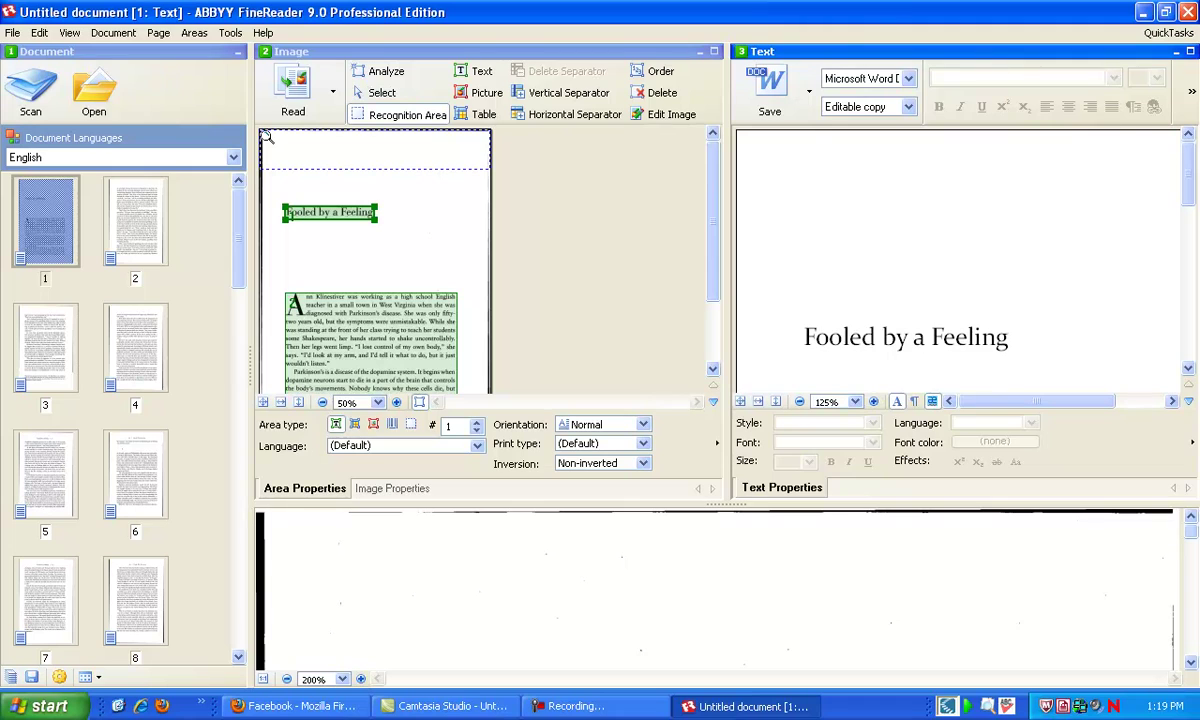
drag(1189, 187, 1191, 275)
mouse_move(1030, 410)
mouse_down()
mouse_move(1072, 412)
mouse_move(1050, 412)
mouse_up()
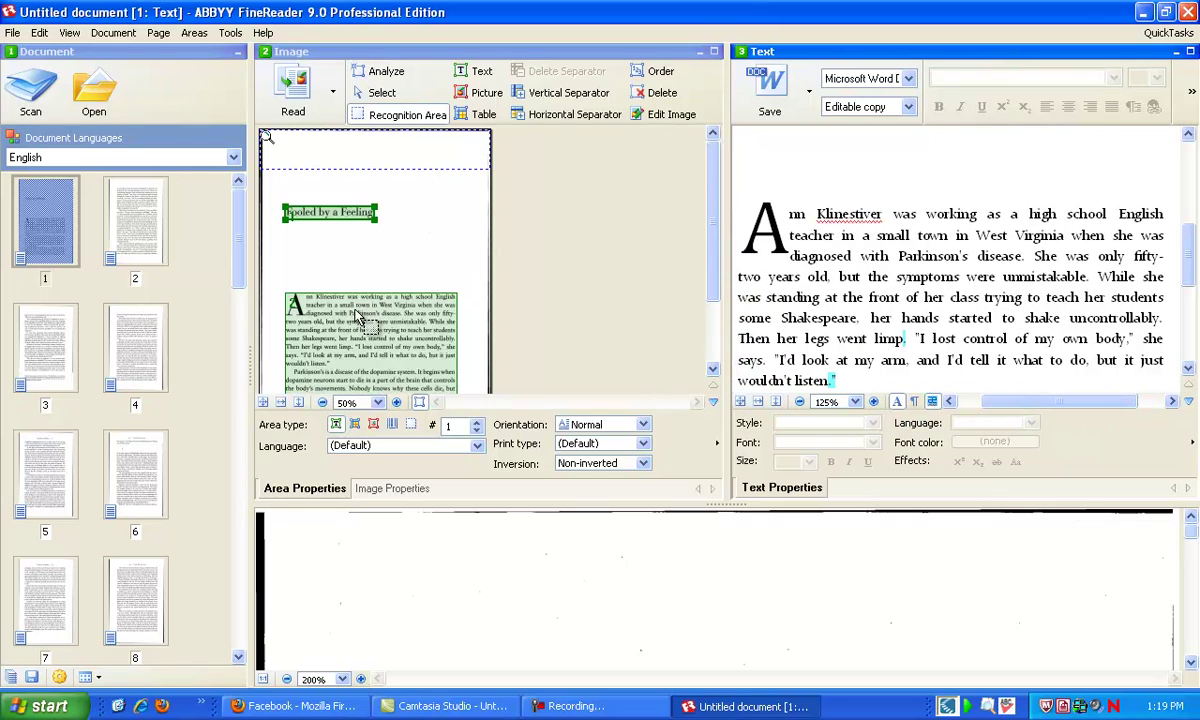
click(913, 338)
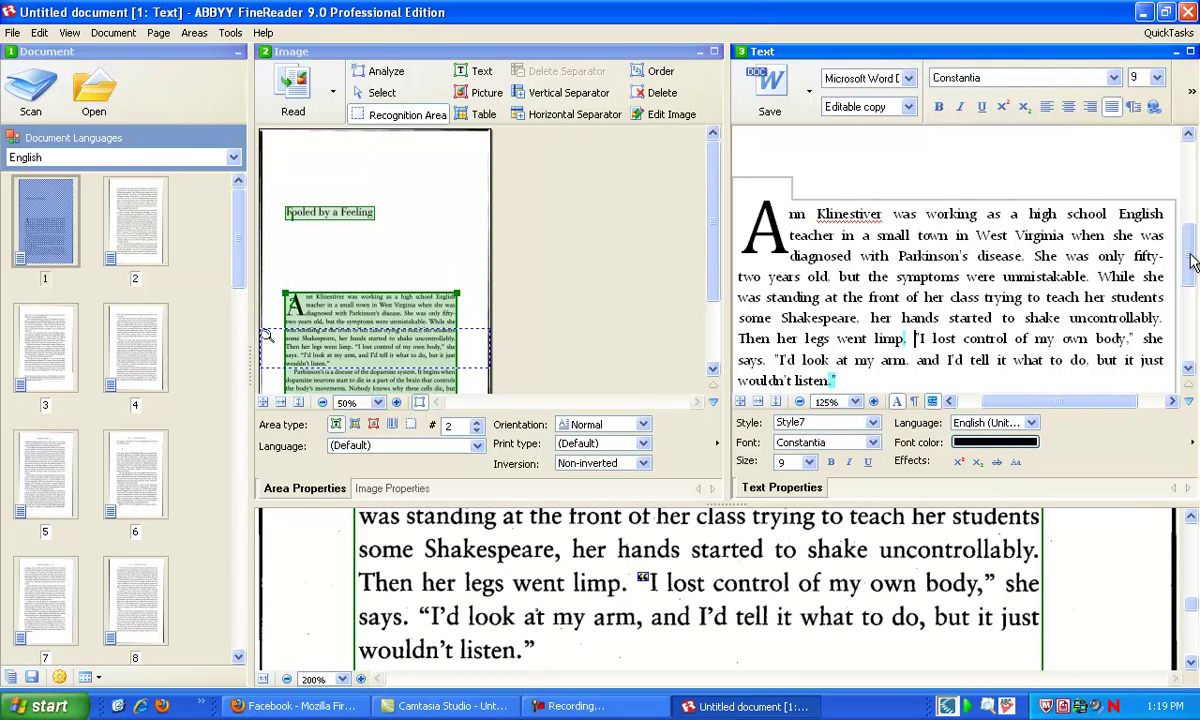
scroll(1188, 262, down, 2)
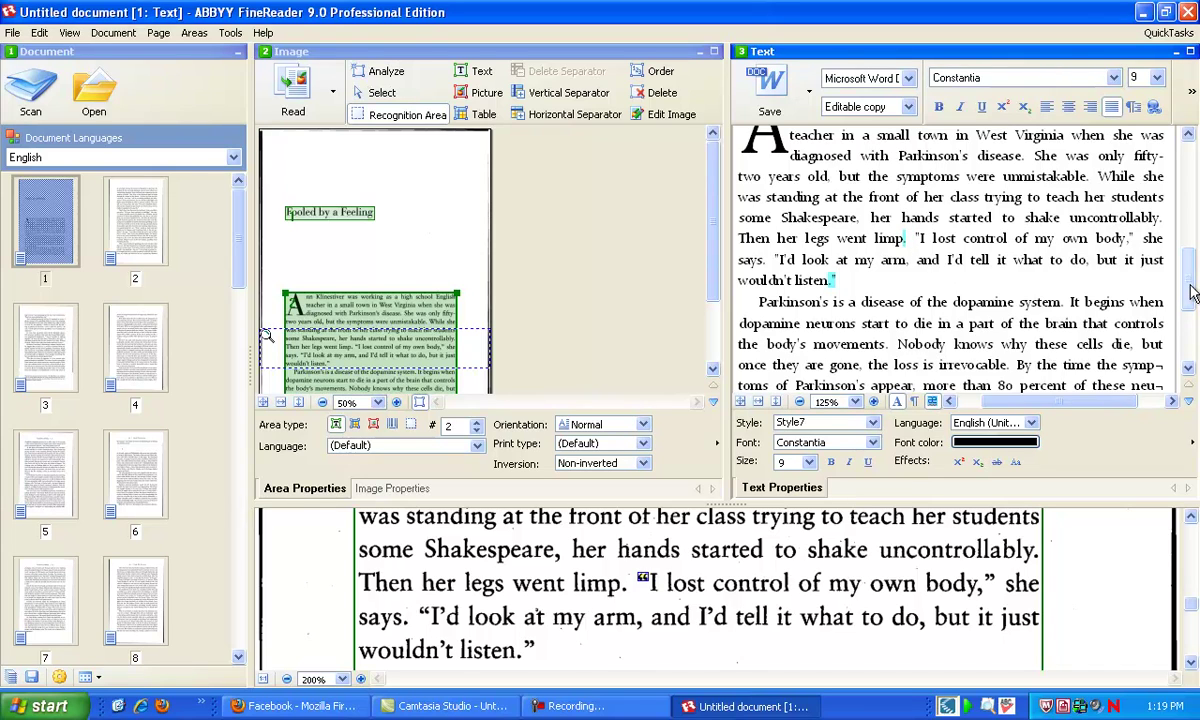
scroll(1053, 265, down, 3)
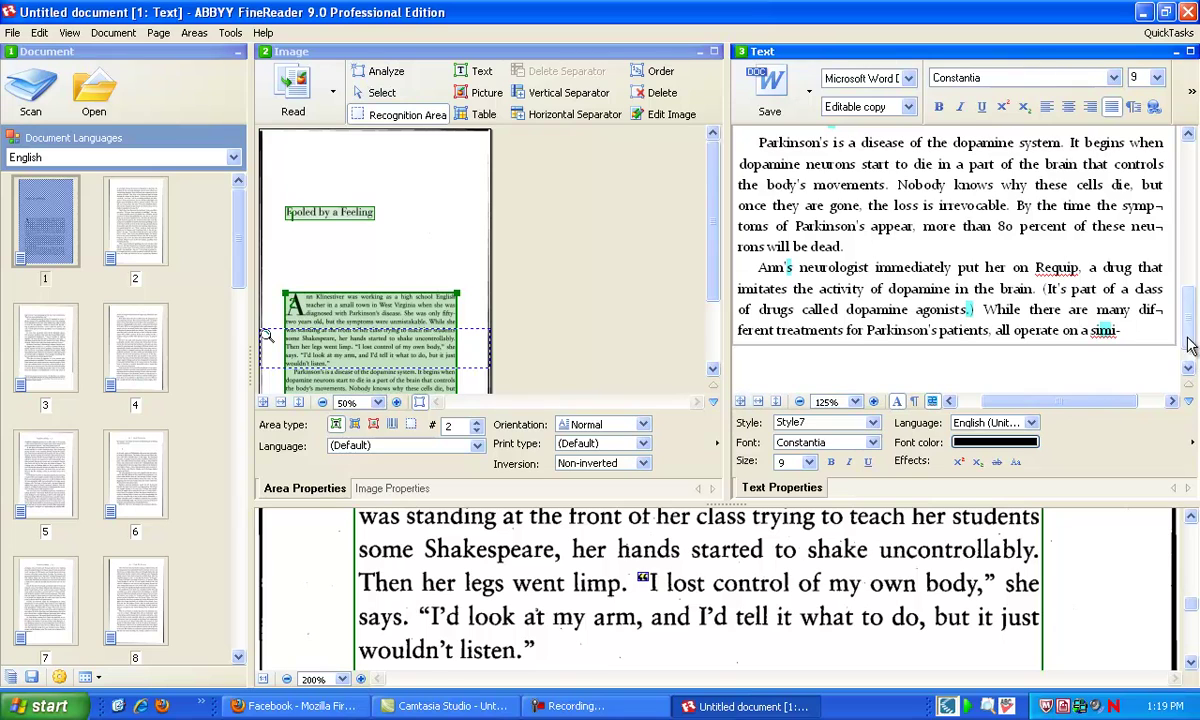
click(1188, 369)
Check the recognized text of pages 2 and 4 against their scans.
click(115, 228)
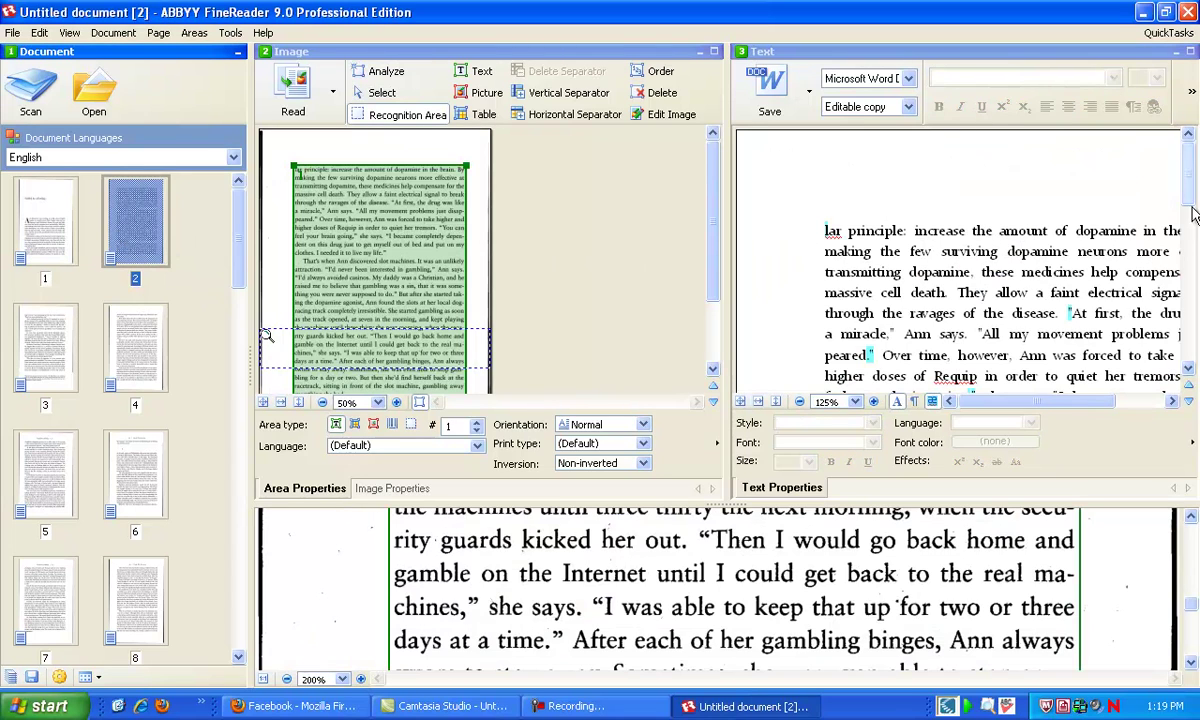
drag(1040, 401, 1063, 401)
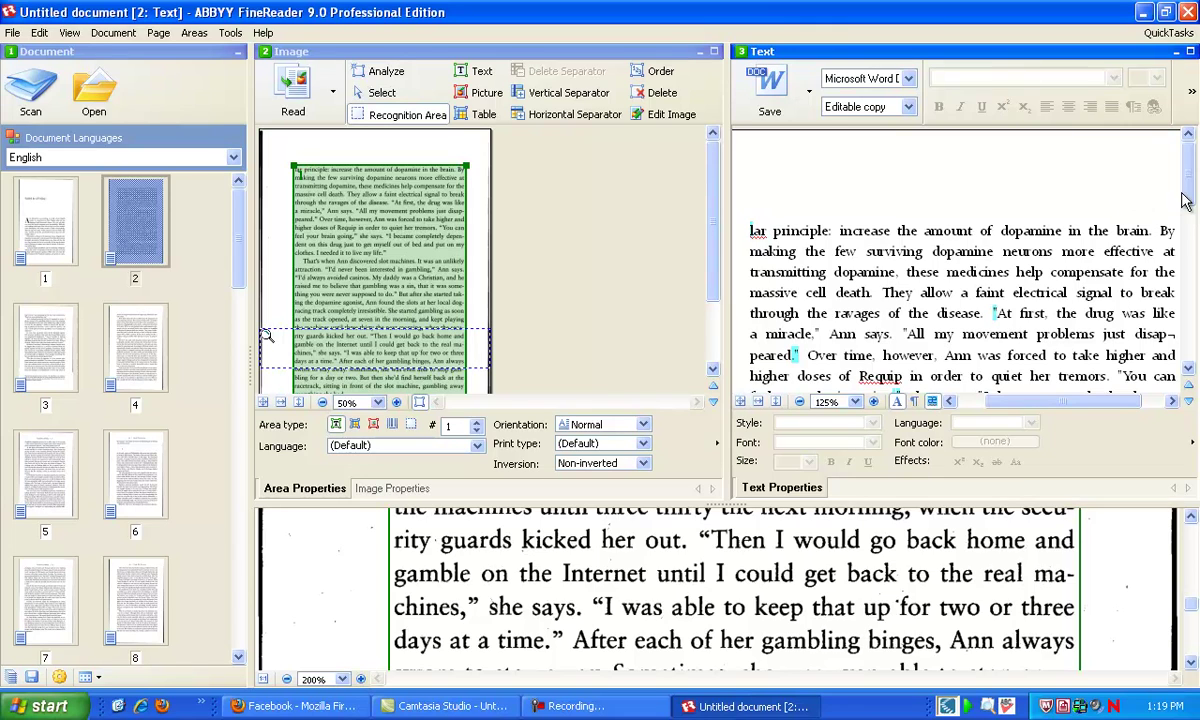
drag(1190, 190, 1153, 366)
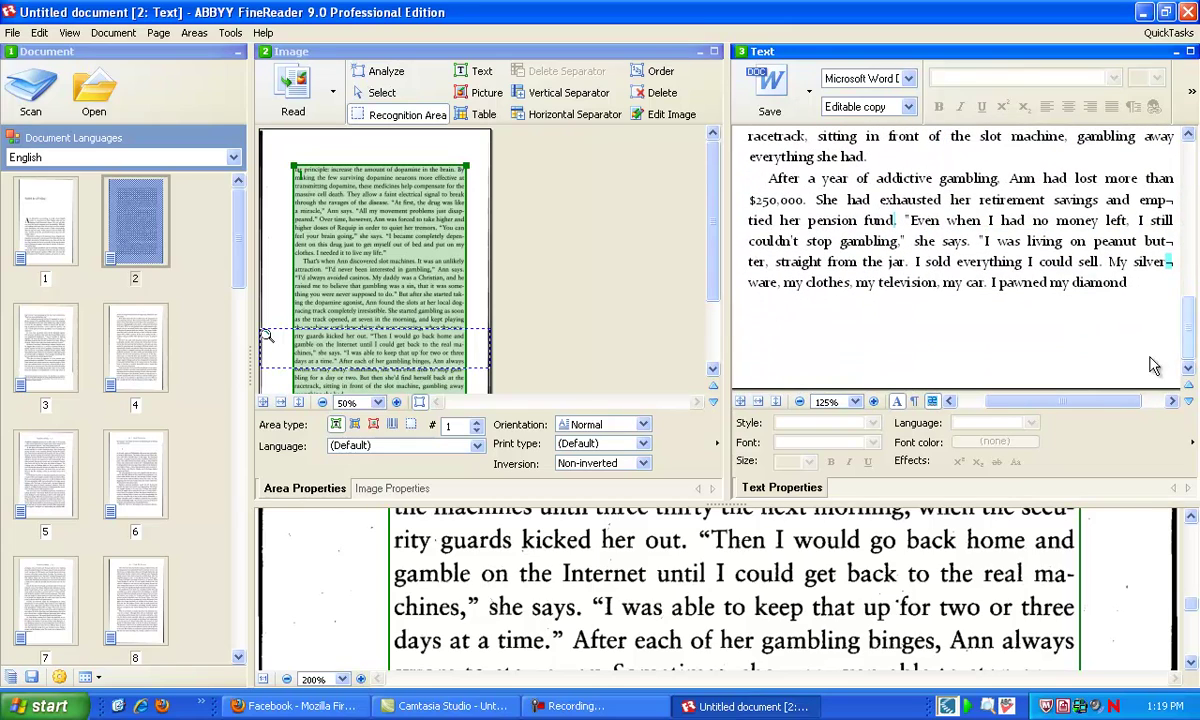
click(110, 350)
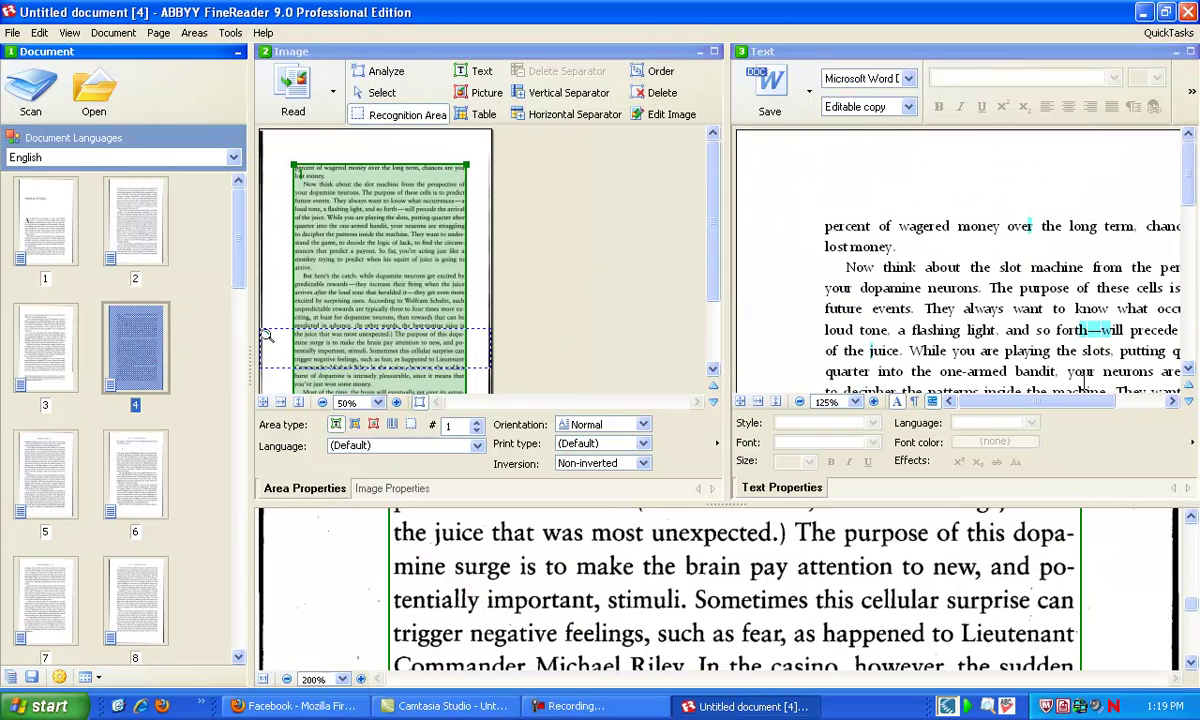
drag(1165, 401, 1106, 408)
scroll(1097, 270, down, 8)
scroll(1097, 270, up, 3)
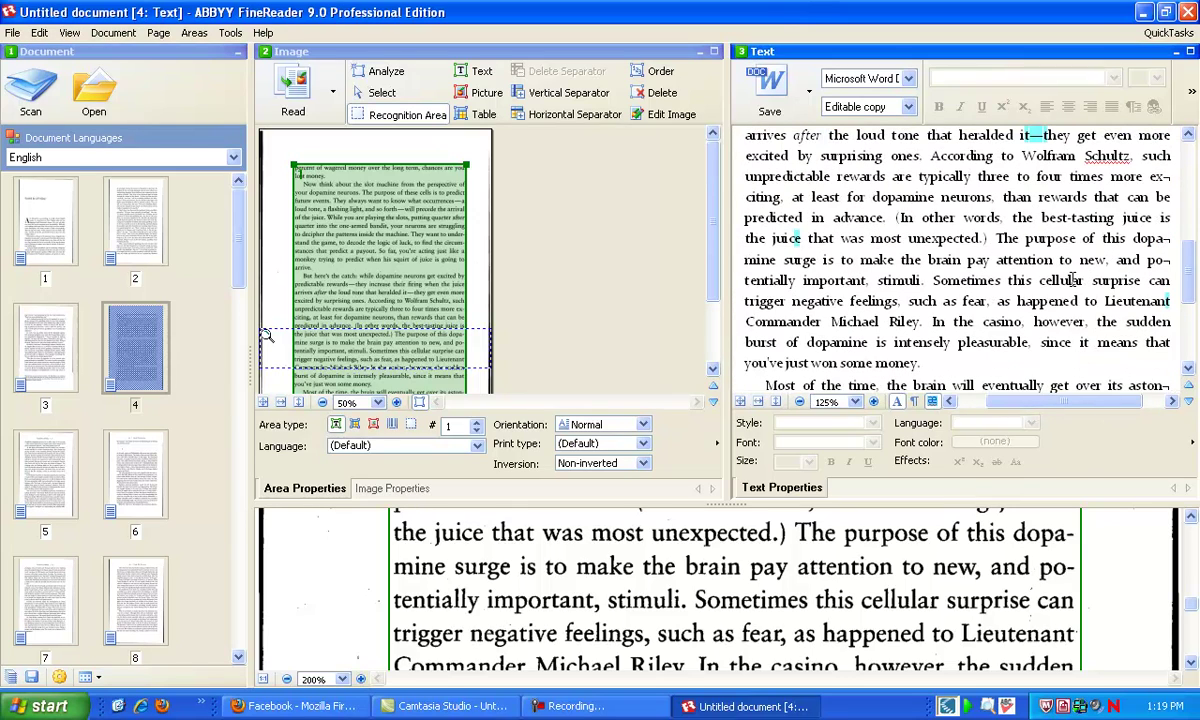
Select all pages and start a Save As Microsoft Word Document, then cancel it.
click(45, 212)
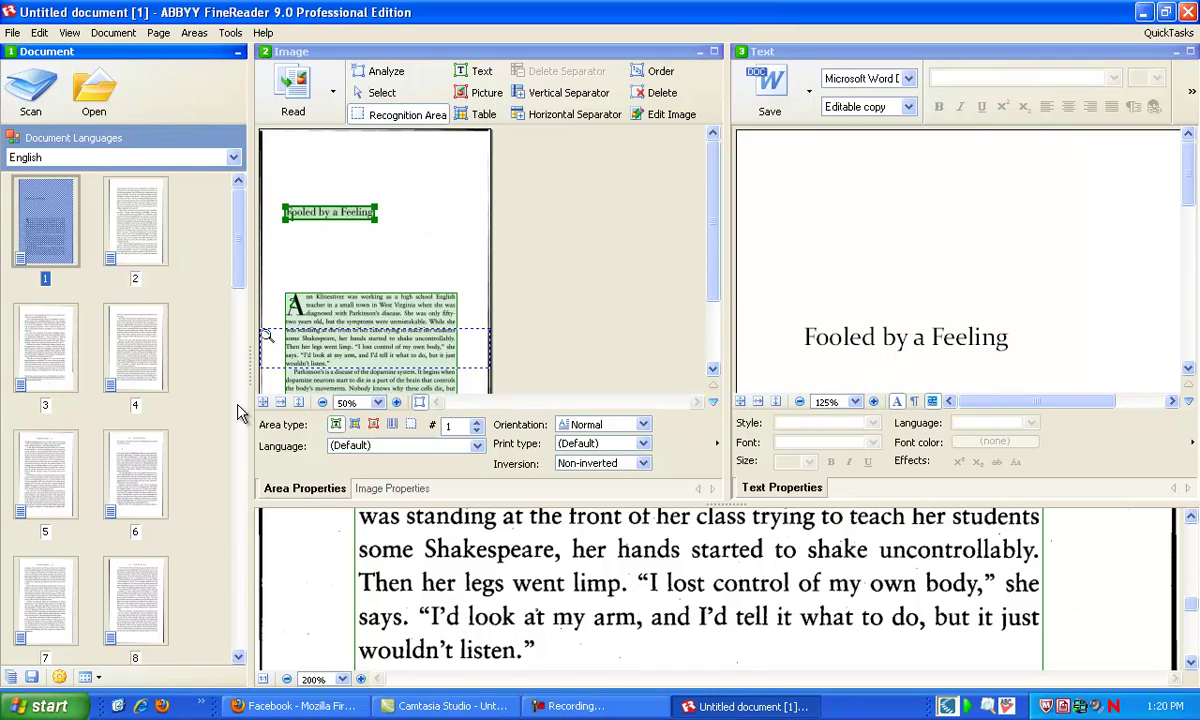
key(ctrl+a)
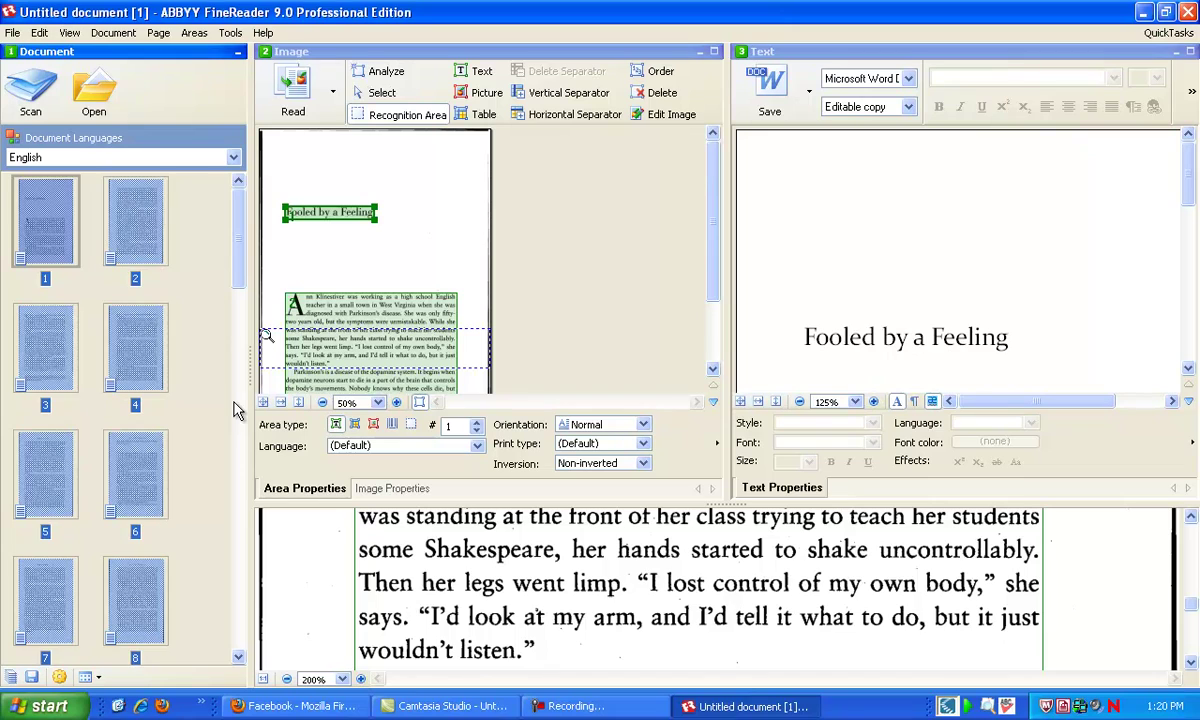
click(12, 33)
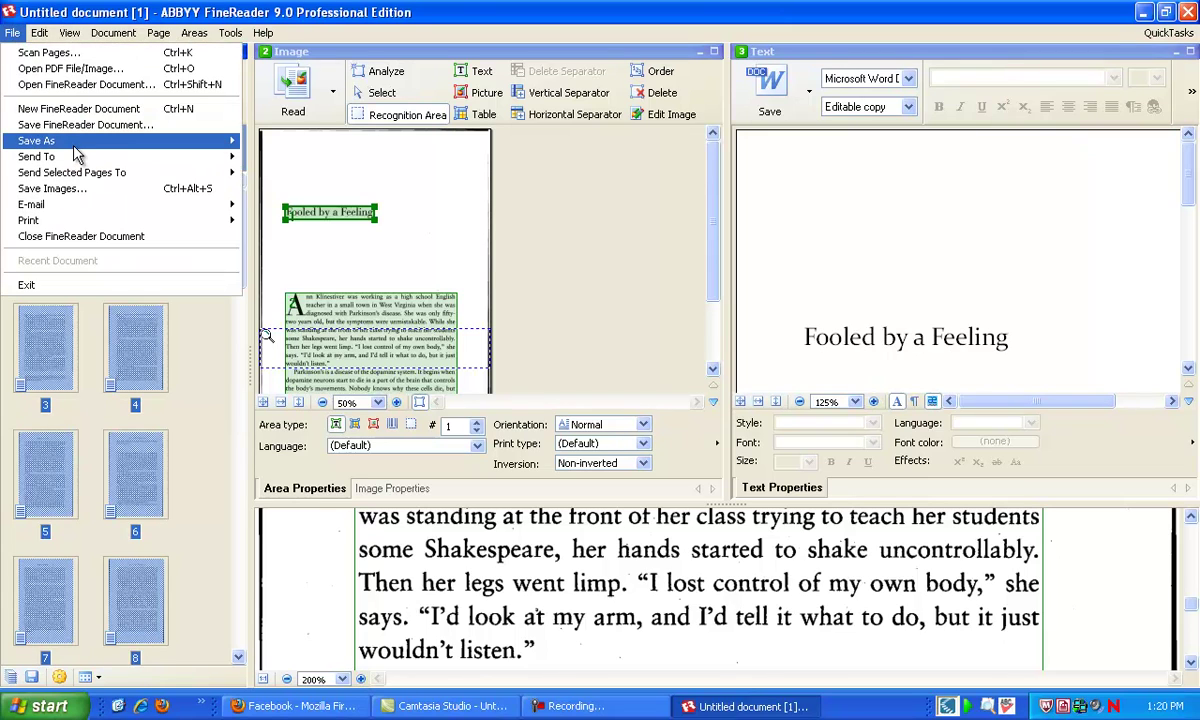
mouse_move(74, 146)
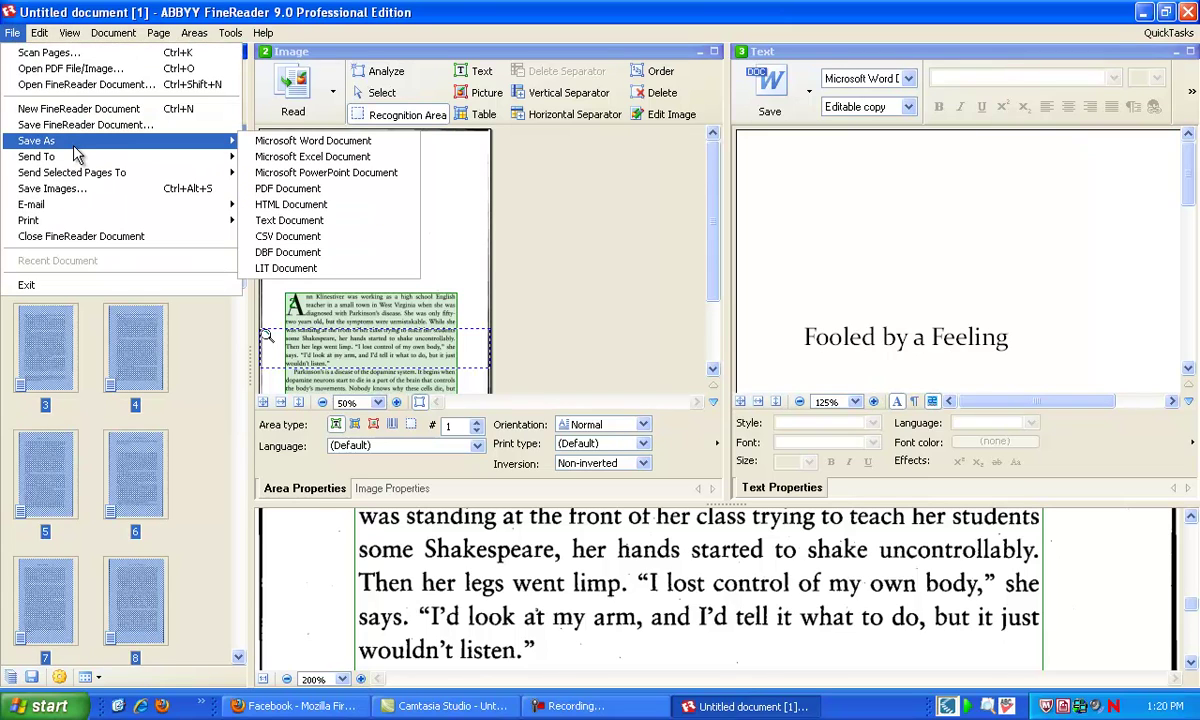
click(360, 146)
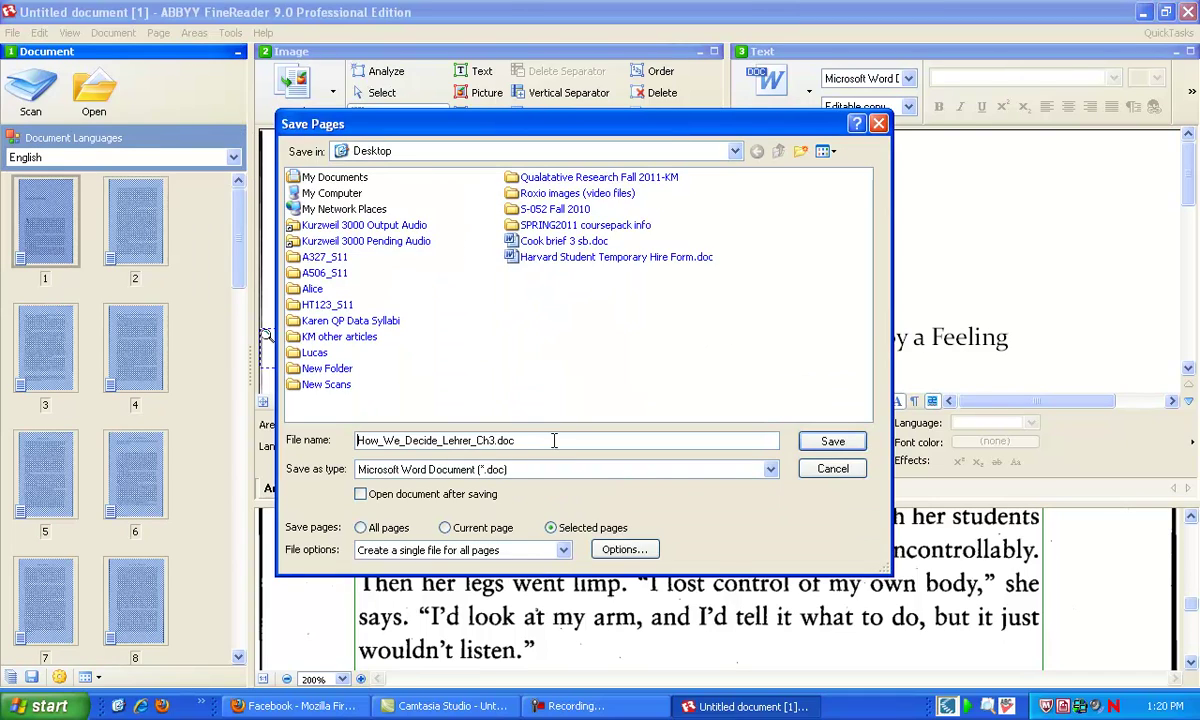
drag(532, 440, 334, 440)
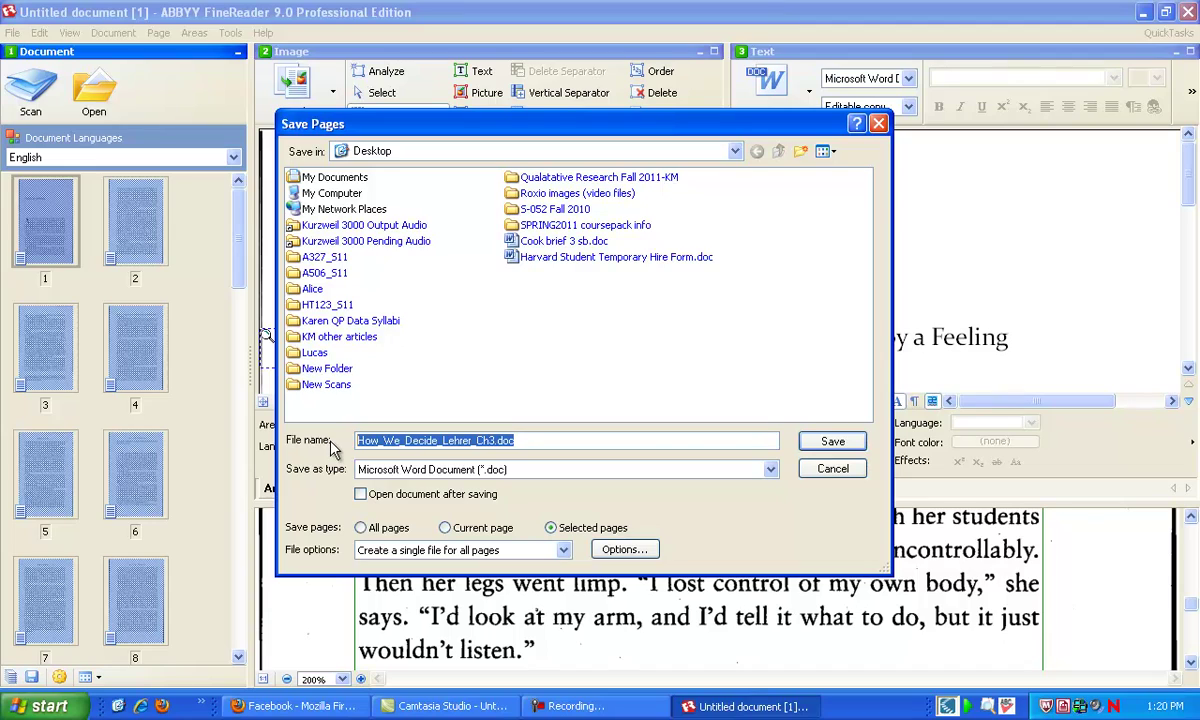
click(834, 471)
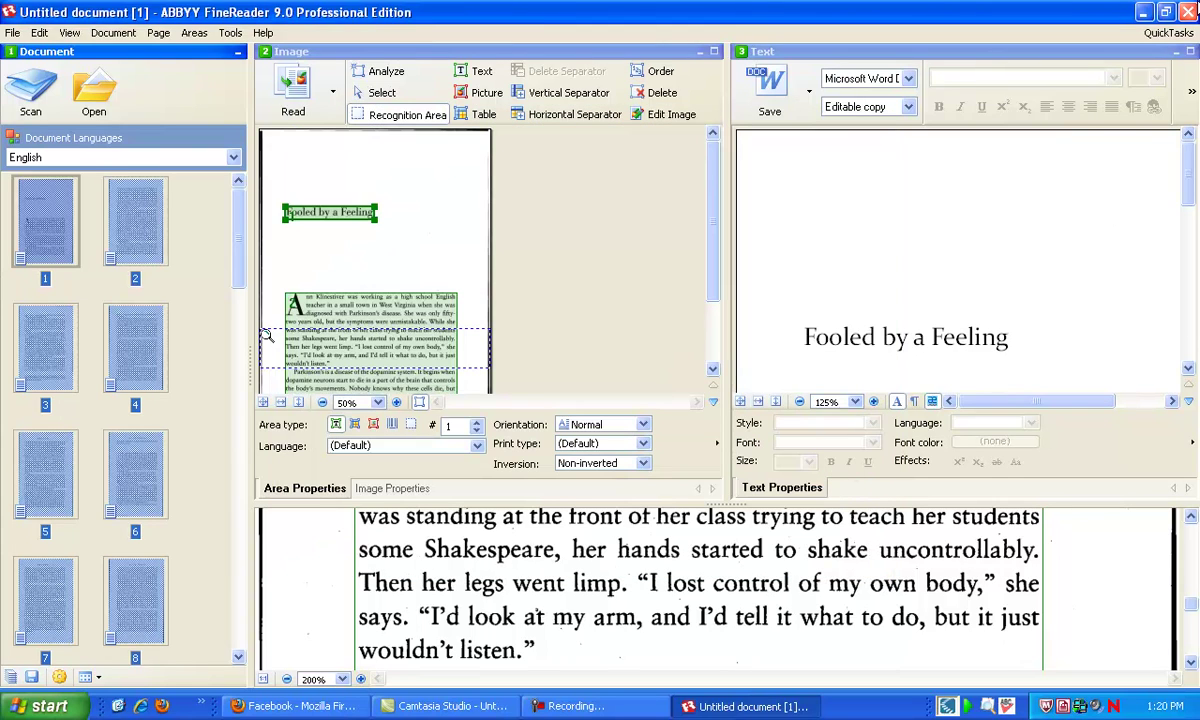